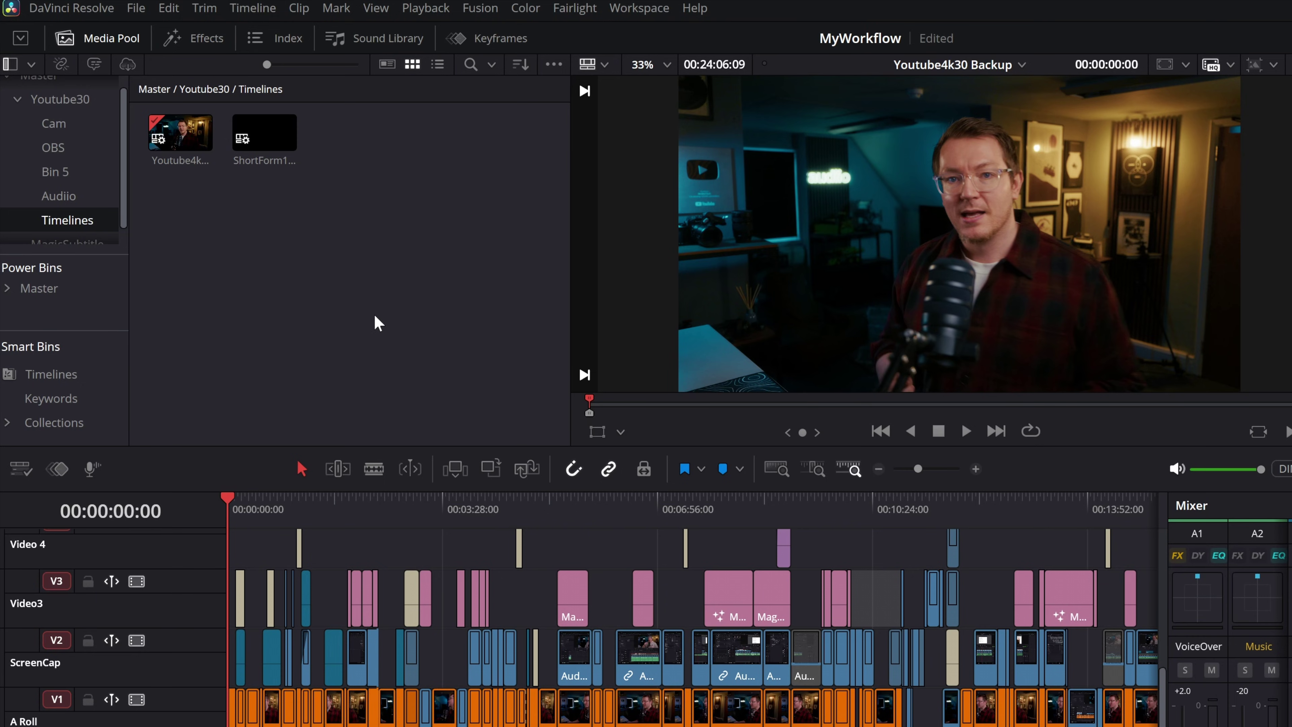
- Create a backup of the Youtube4k30 Backup timeline, then delete all its clips
{"action": "left_click", "coordinate": [160, 142]}
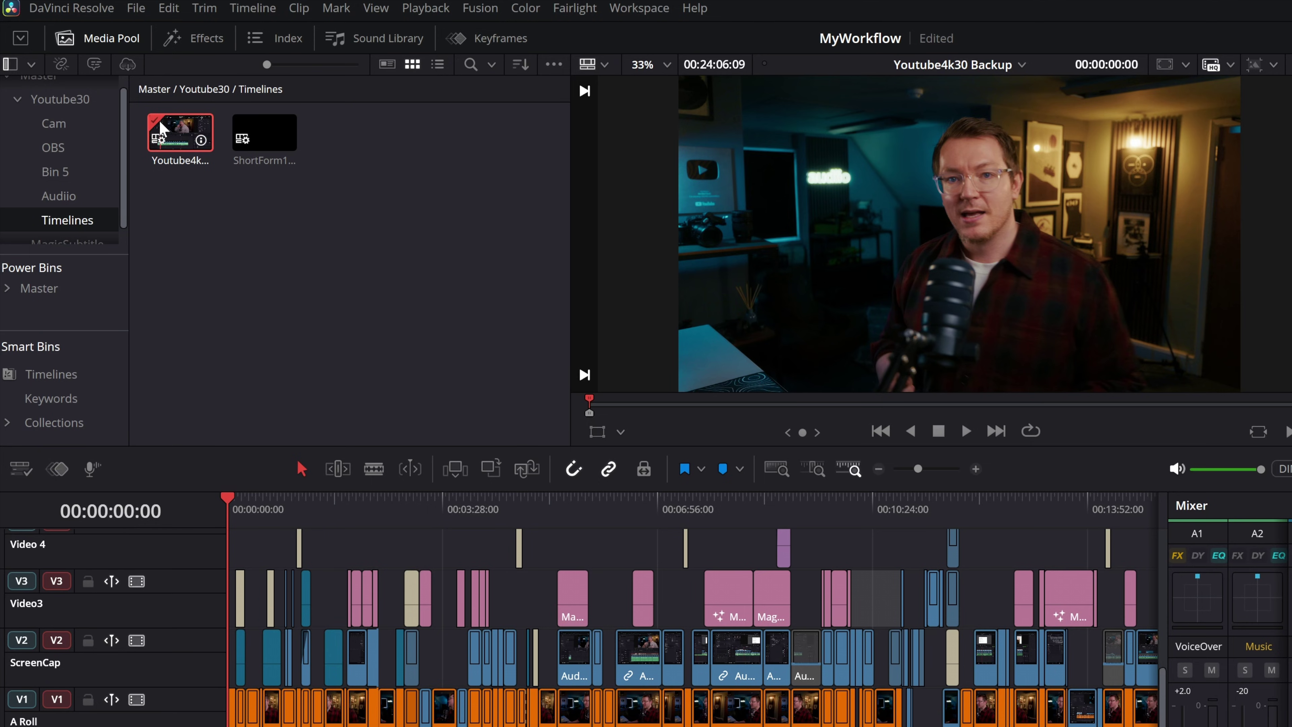
{"action": "right_click", "coordinate": [176, 135]}
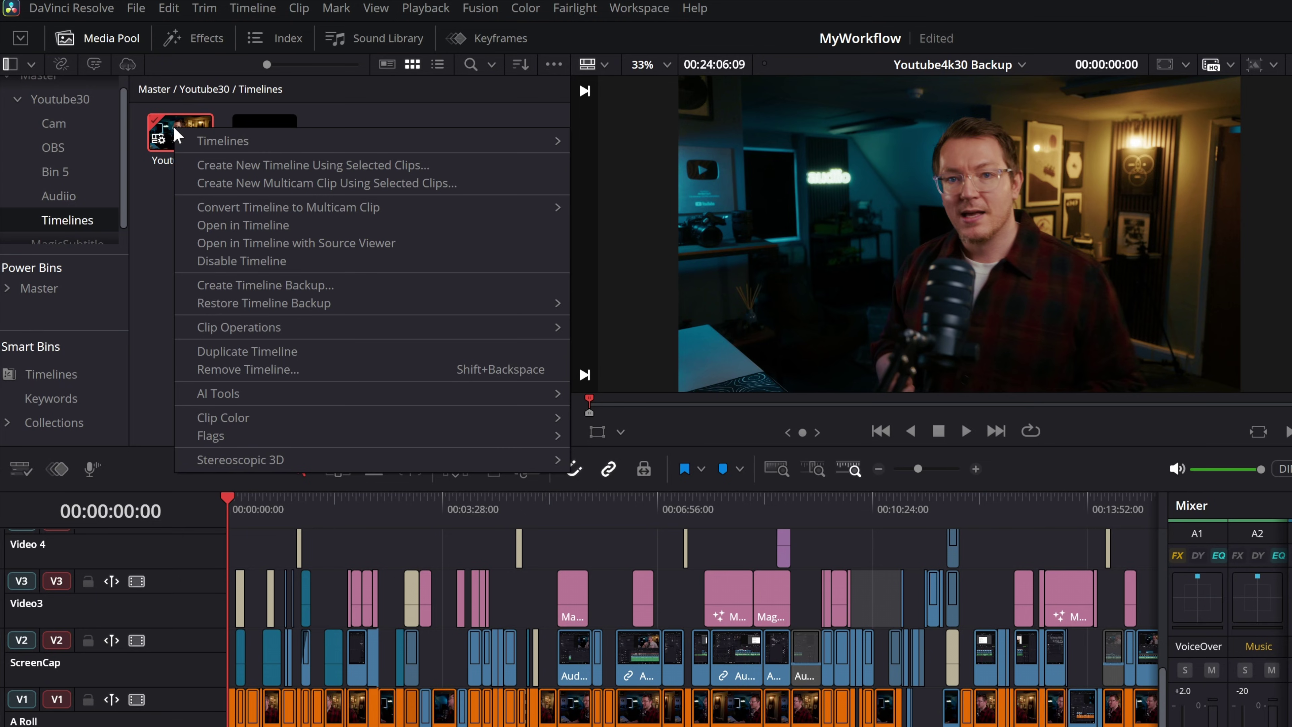
{"action": "left_click", "coordinate": [269, 286]}
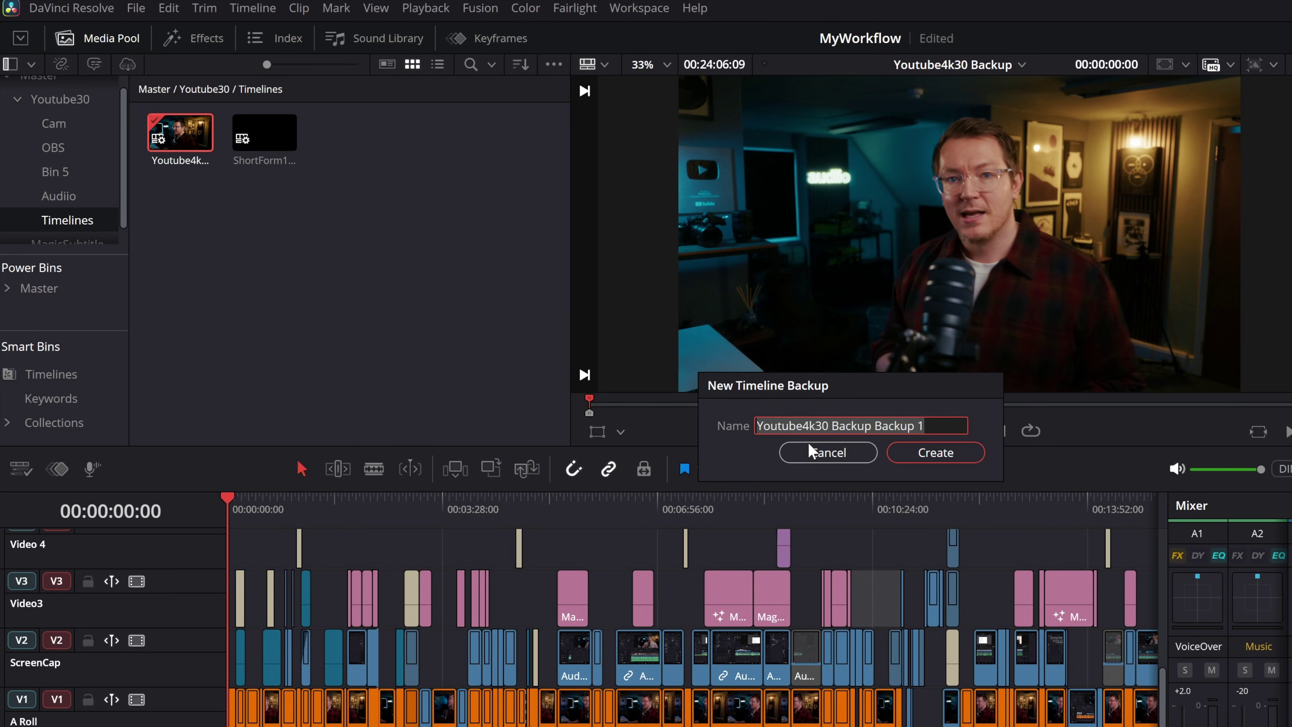
{"action": "left_click", "coordinate": [952, 455]}
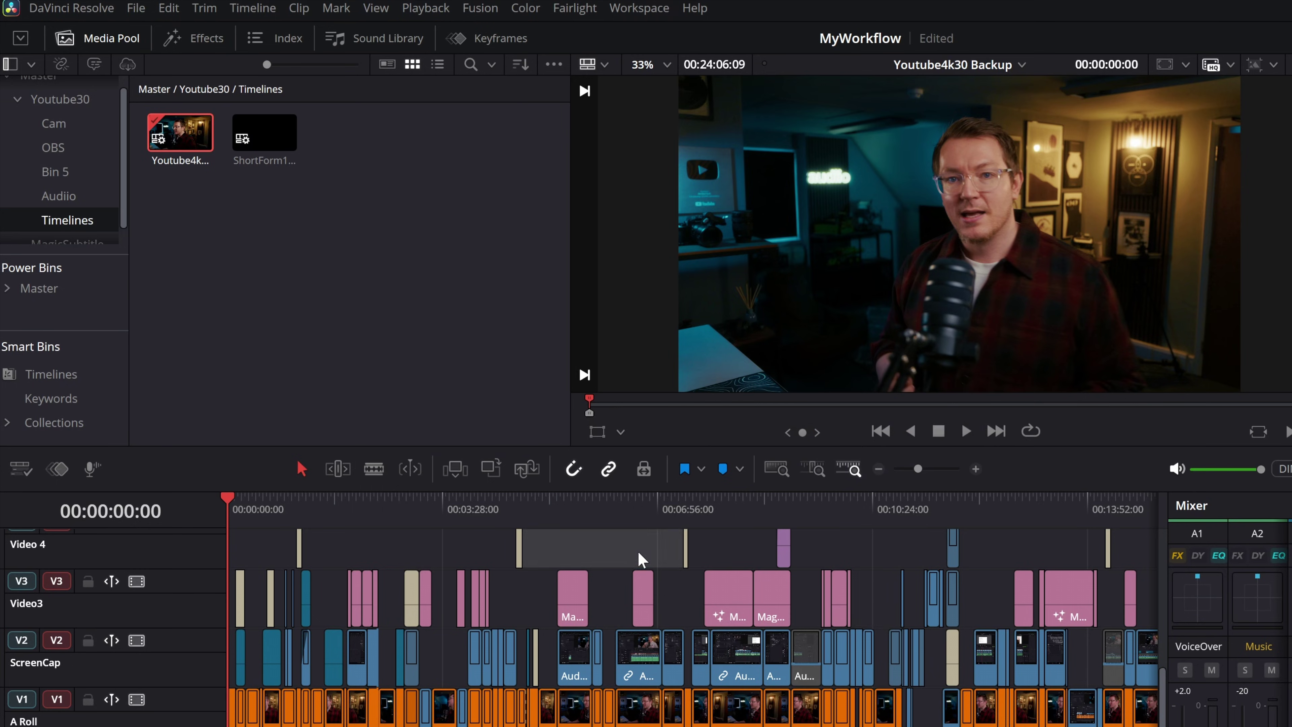
{"action": "key", "text": "ctrl+a"}
{"action": "key", "text": "Delete"}
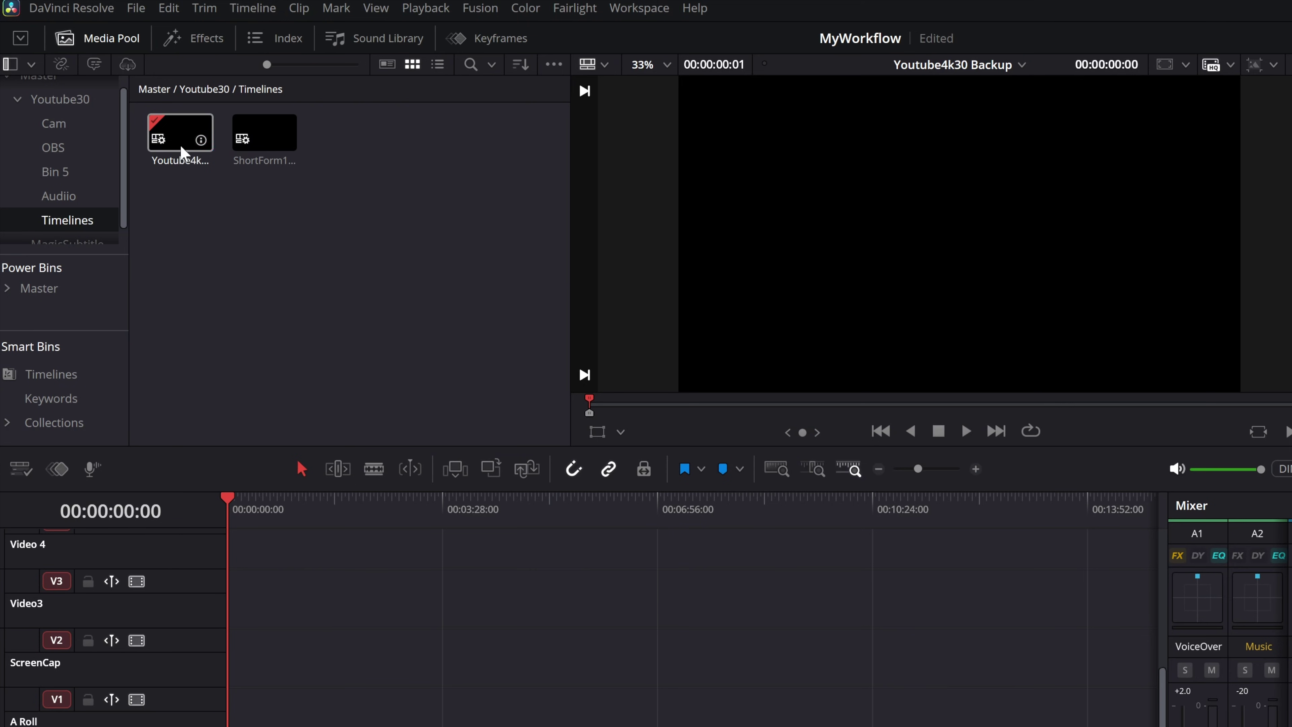
- Restore the timeline from its newest backup so all clips return
{"action": "right_click", "coordinate": [180, 138]}
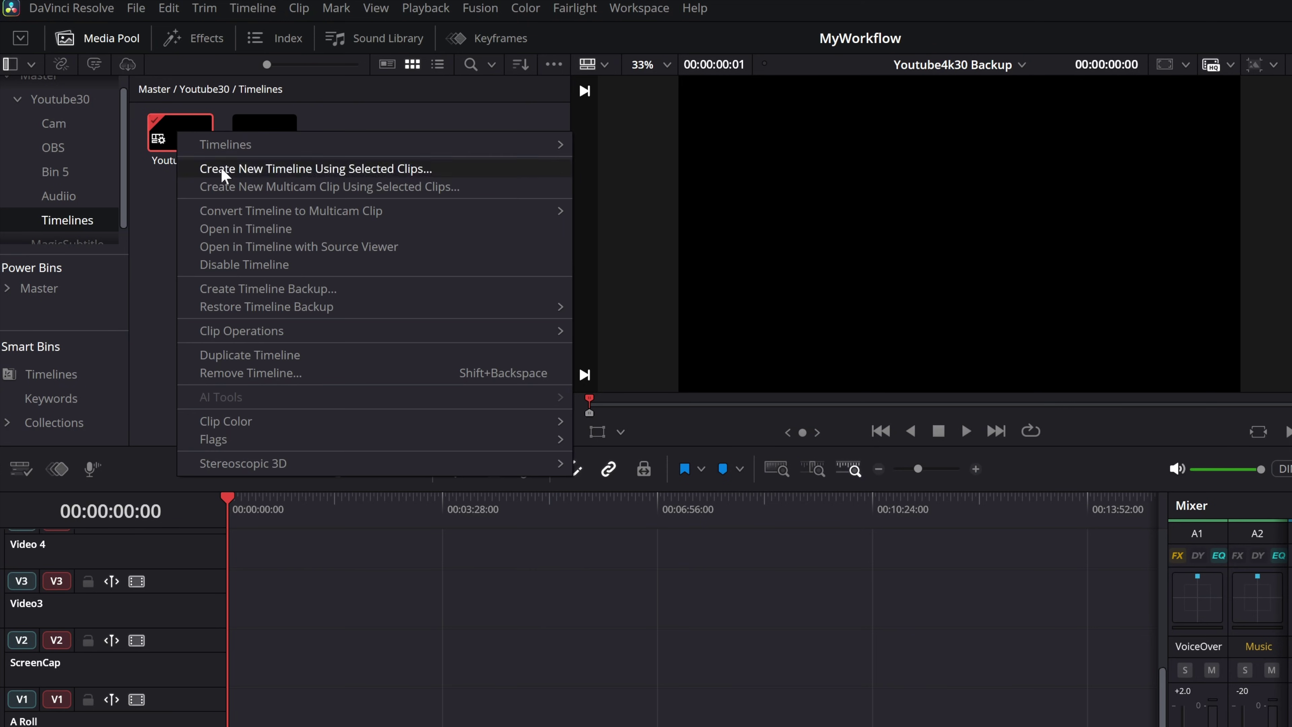
{"action": "mouse_move", "coordinate": [247, 312]}
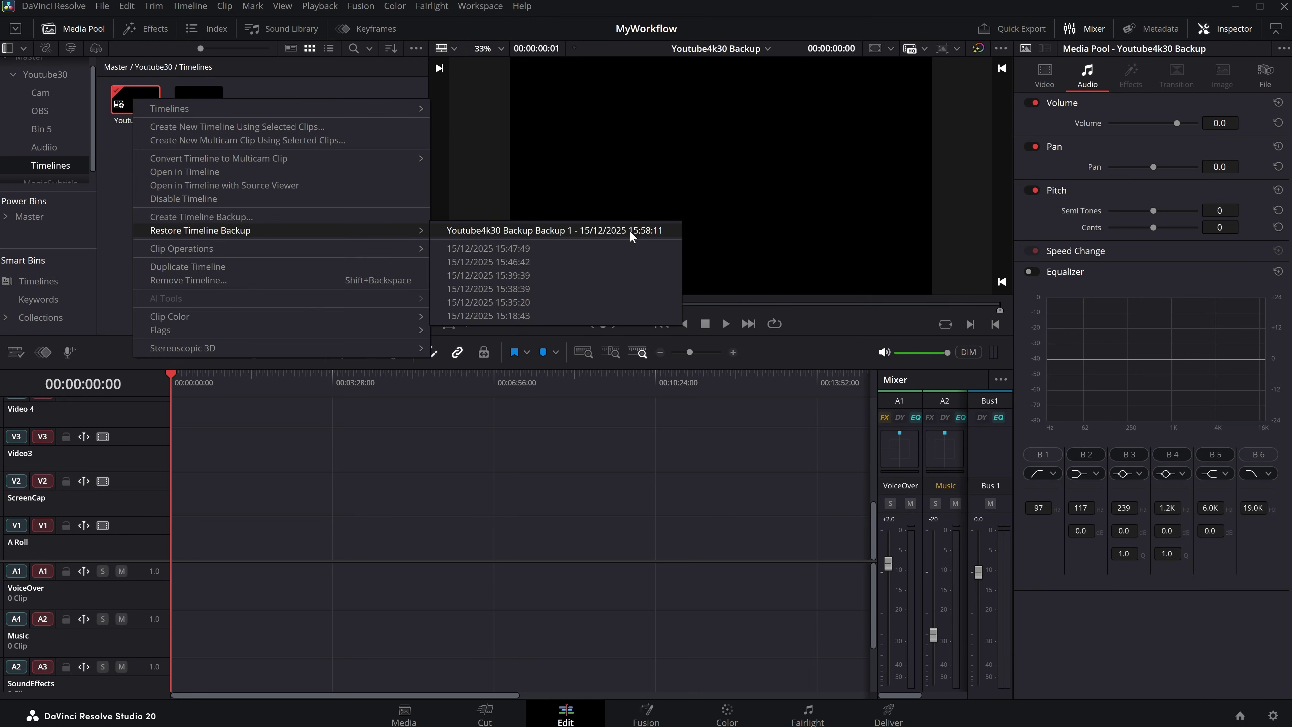
{"action": "left_click", "coordinate": [772, 307]}
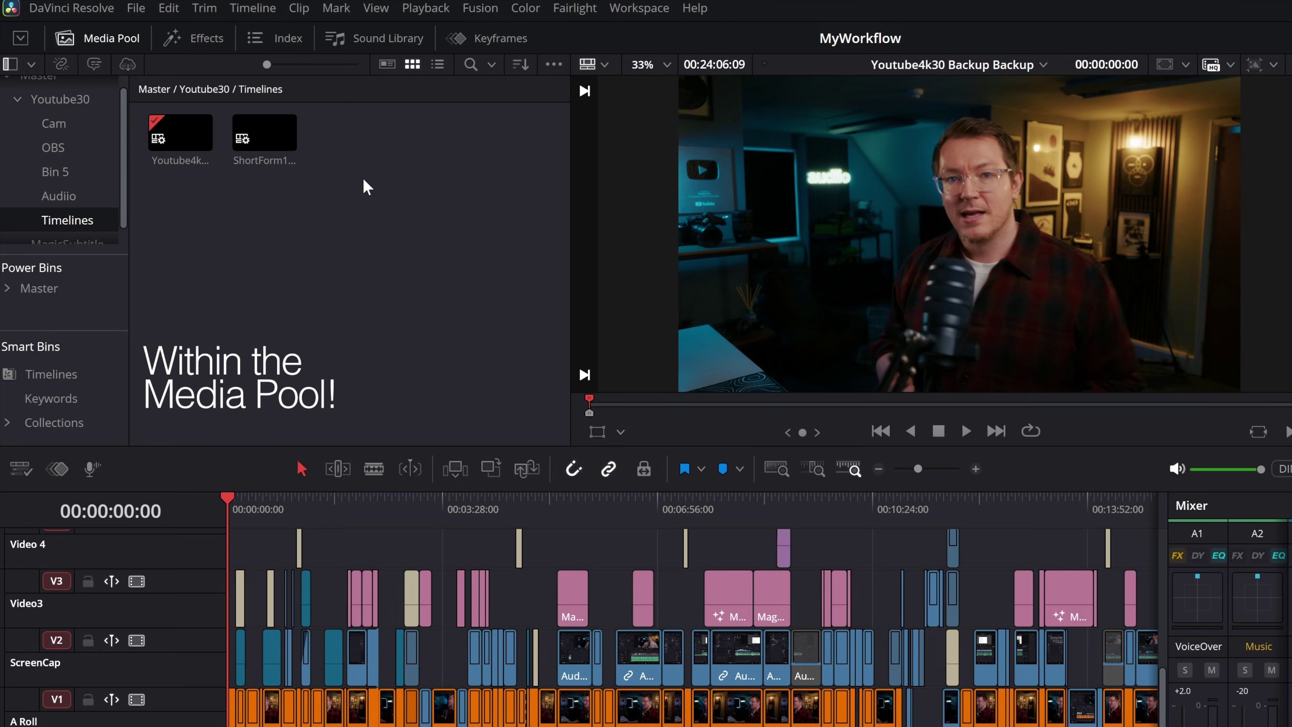
- Create a new timeline named 'asdfad' with a custom 24 fps frame rate
{"action": "right_click", "coordinate": [363, 188]}
{"action": "mouse_move", "coordinate": [386, 191]}
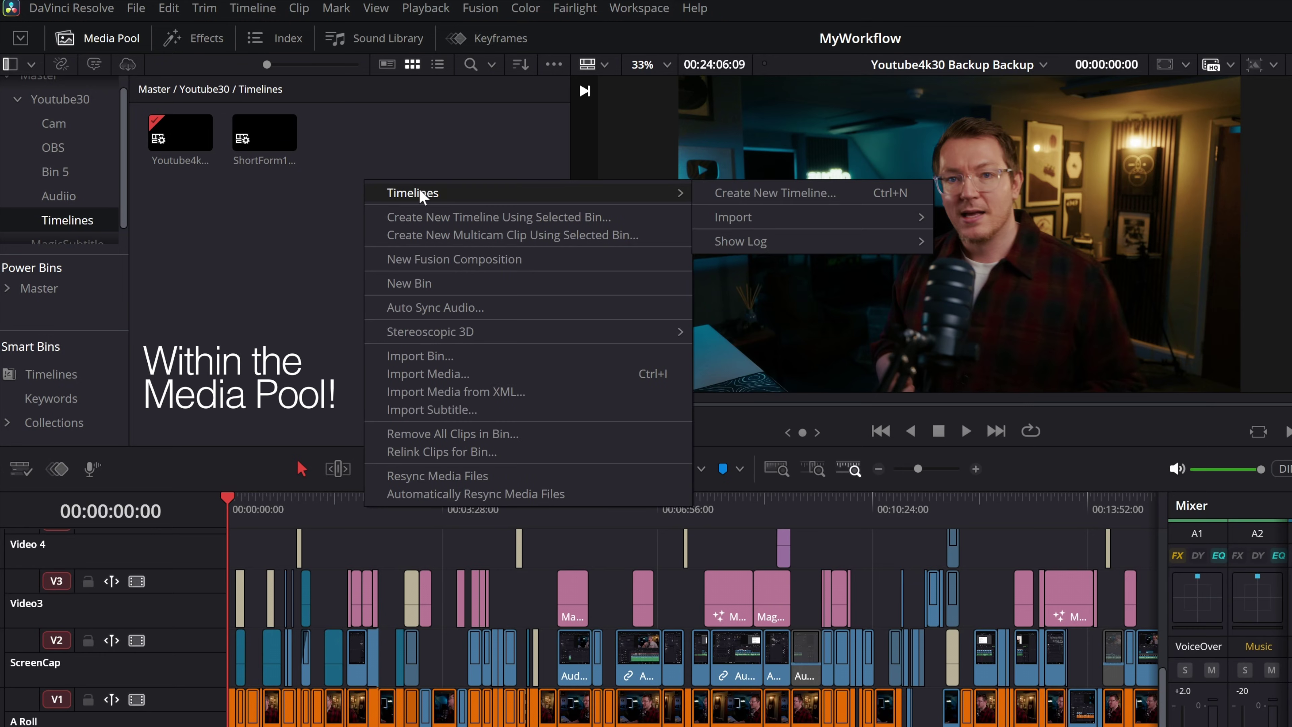
{"action": "left_click", "coordinate": [787, 200]}
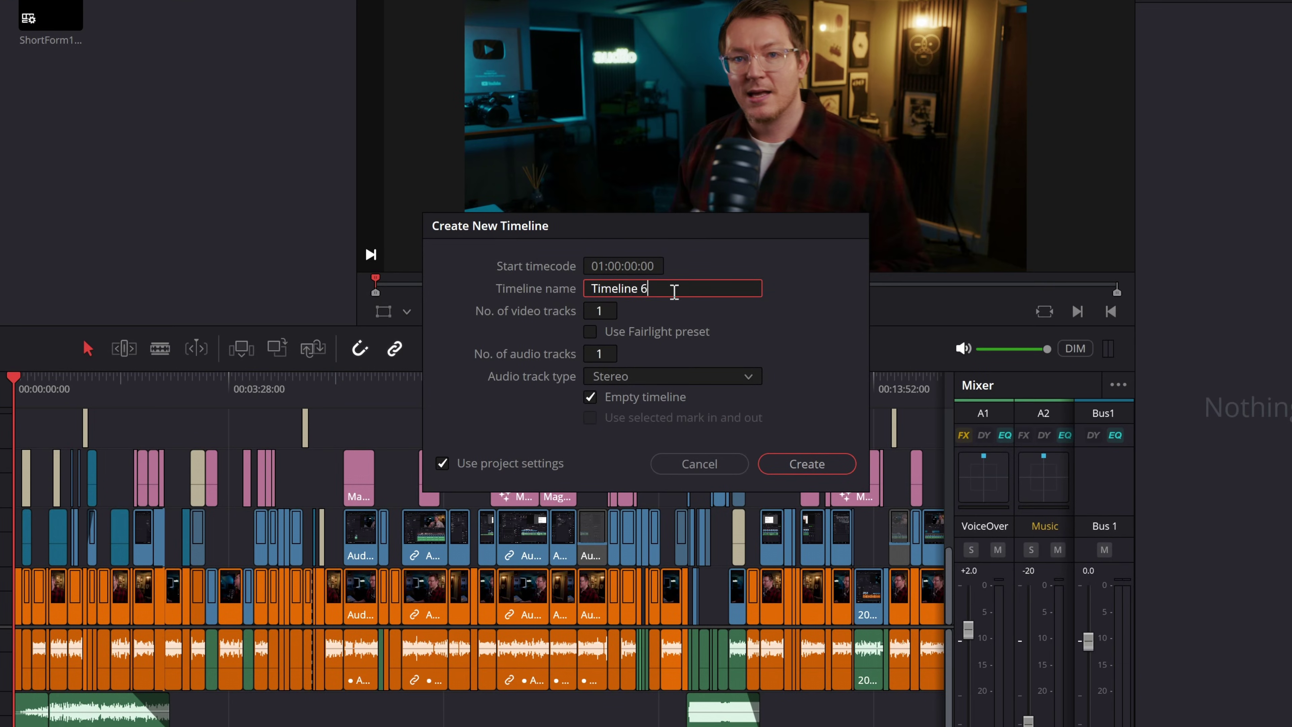
{"action": "type", "text": "asdfad"}
{"action": "left_click", "coordinate": [442, 464]}
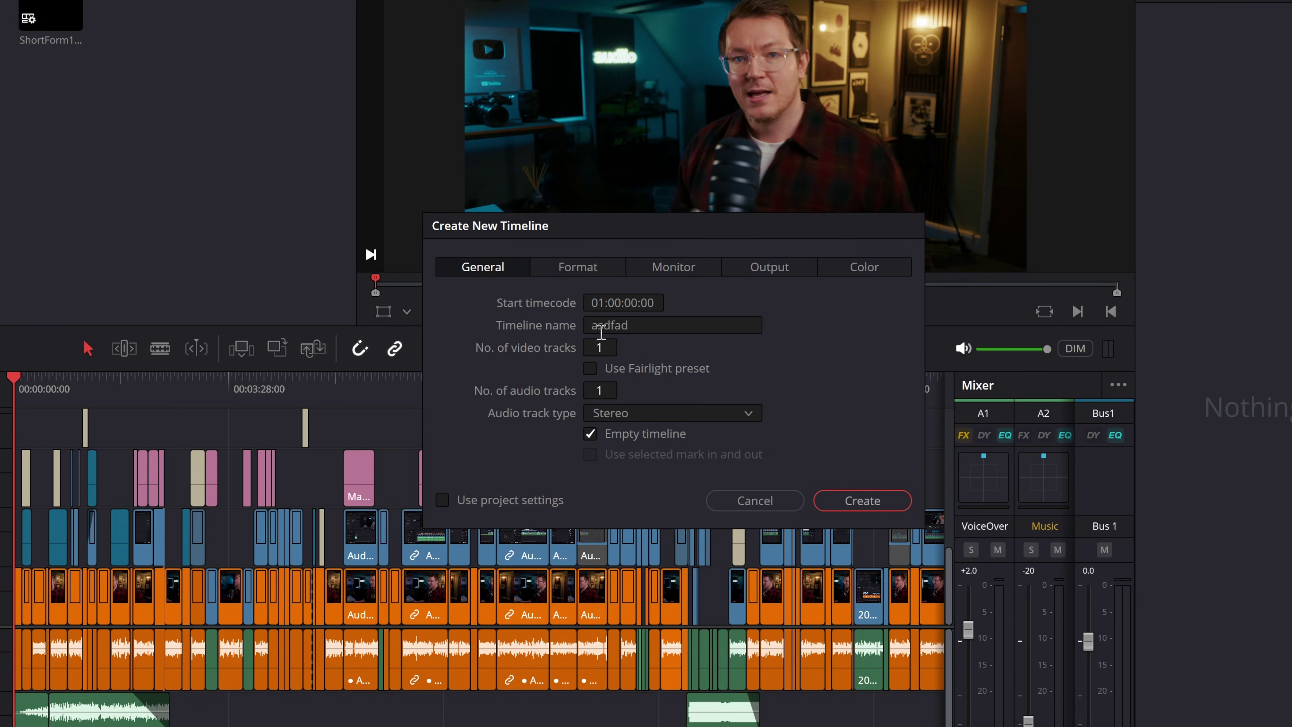
{"action": "left_click", "coordinate": [583, 274]}
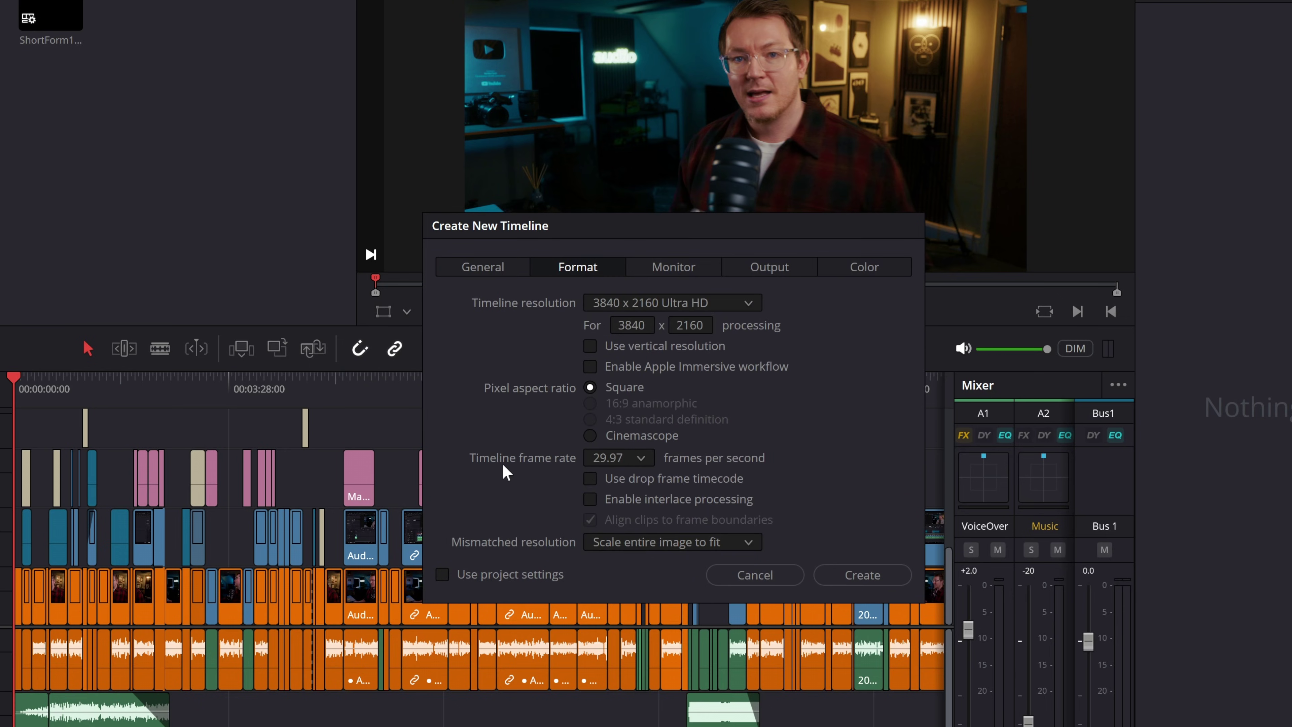
{"action": "left_click", "coordinate": [614, 461]}
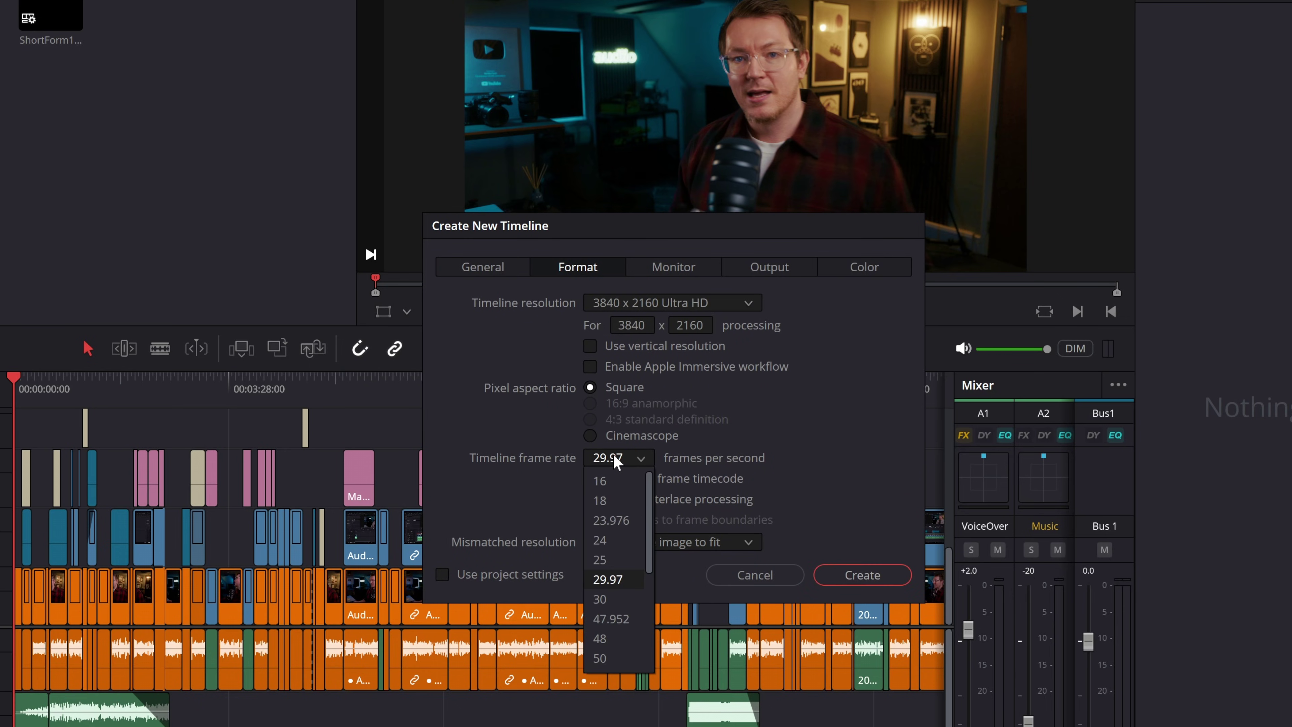
{"action": "left_click", "coordinate": [610, 541]}
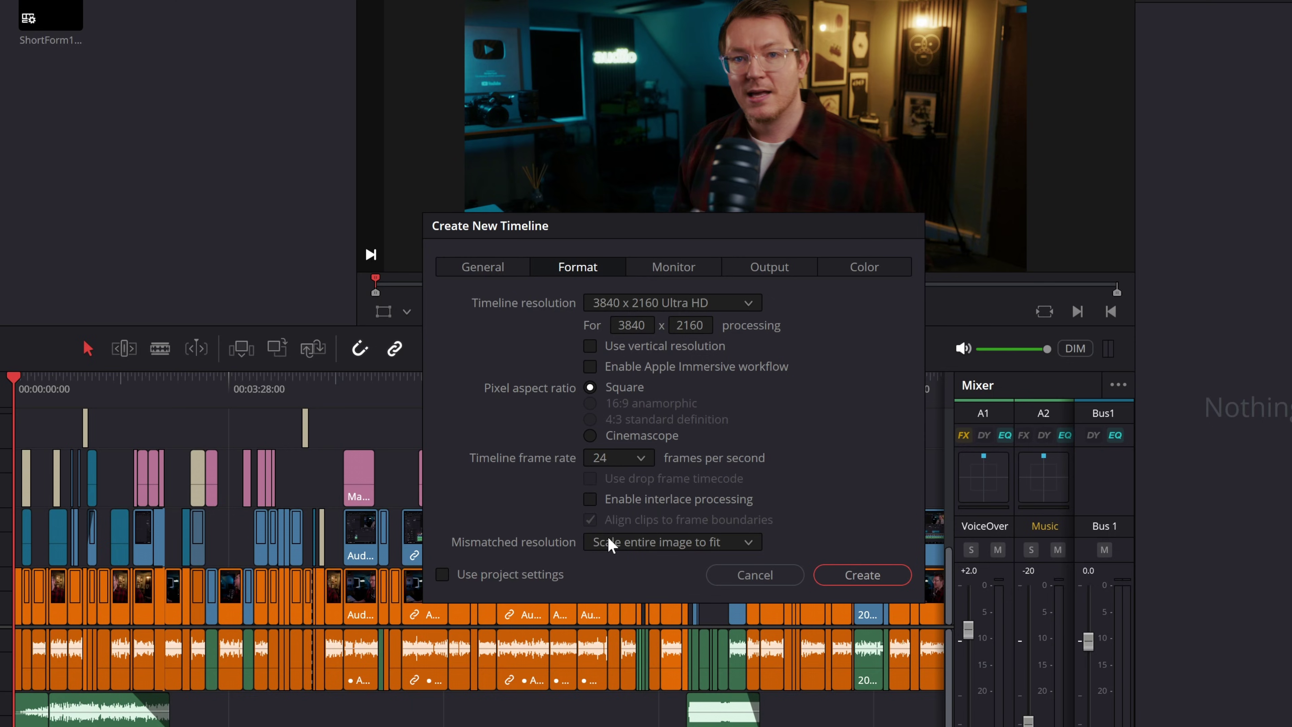
{"action": "left_click", "coordinate": [859, 575]}
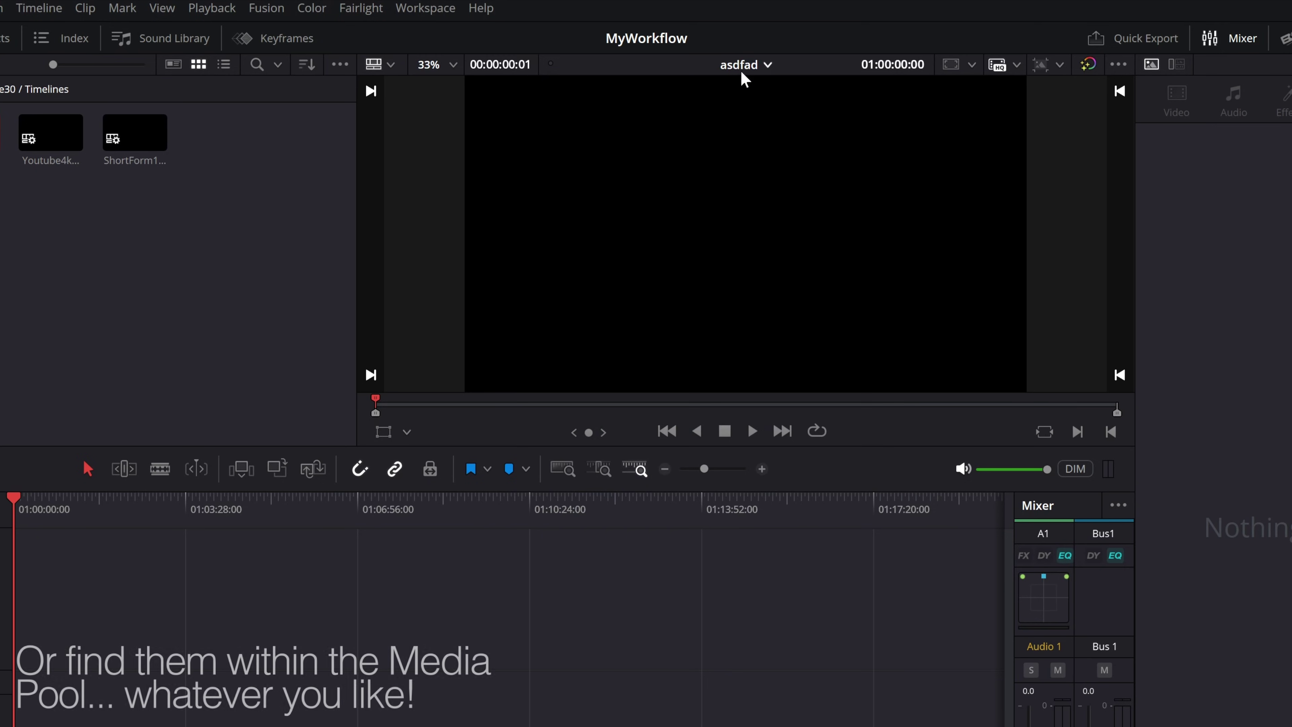
- Switch to the Youtube4k30 Backup Backup timeline and select all its clips
{"action": "left_click", "coordinate": [740, 66]}
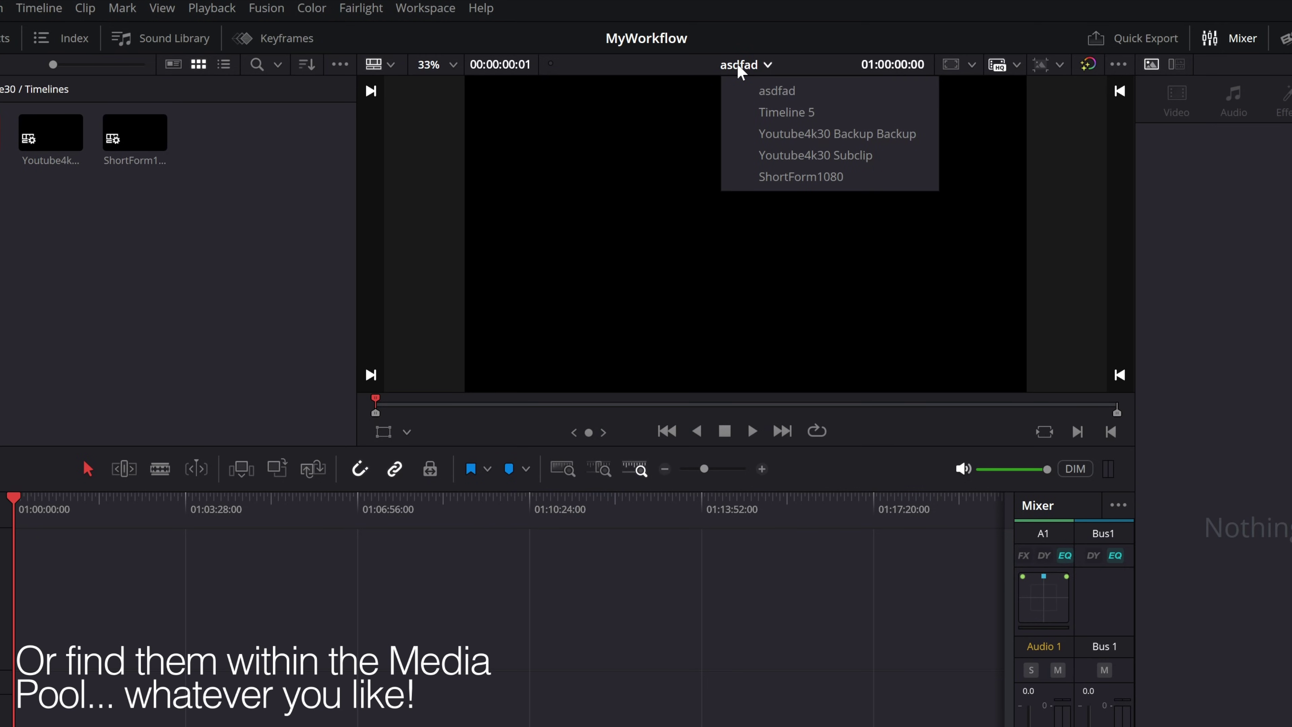
{"action": "left_click", "coordinate": [788, 134]}
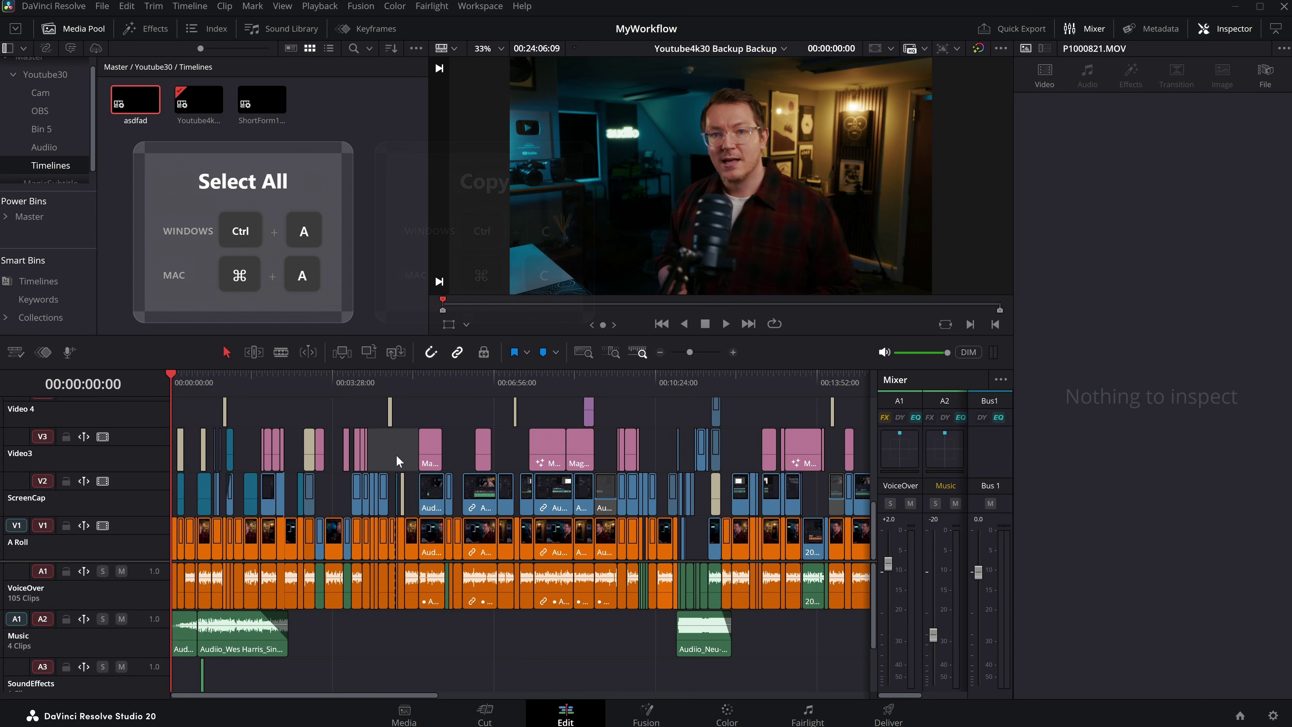
{"action": "key", "text": "ctrl+a"}
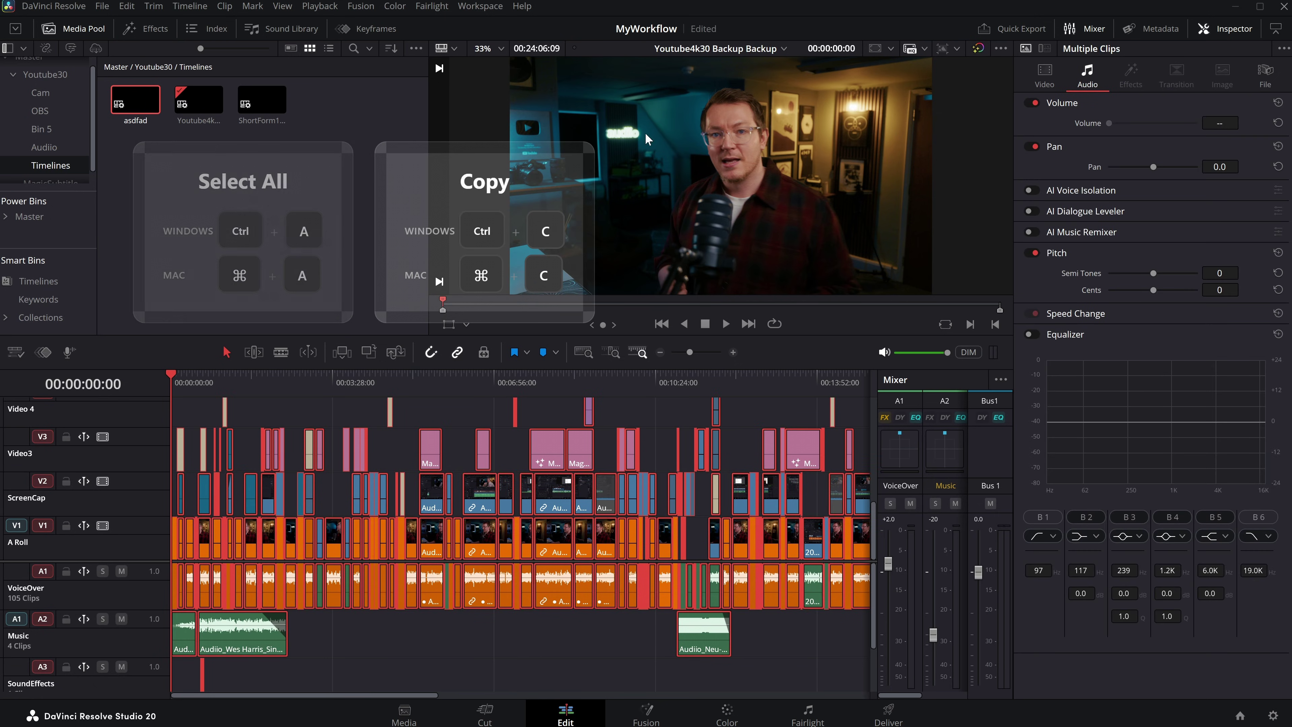
- Paste the copied clips into the asdfad timeline and play them back briefly
{"action": "left_click", "coordinate": [717, 49]}
{"action": "left_click", "coordinate": [706, 85]}
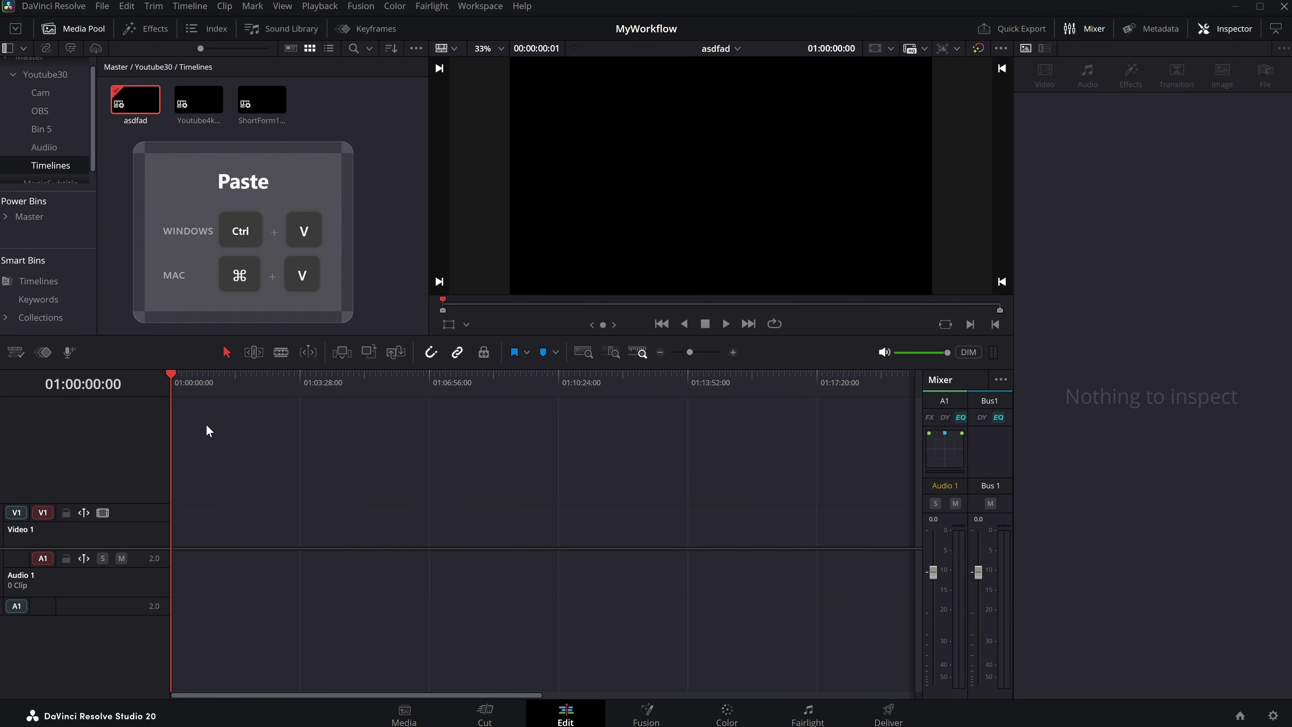
{"action": "key", "text": "ctrl+v"}
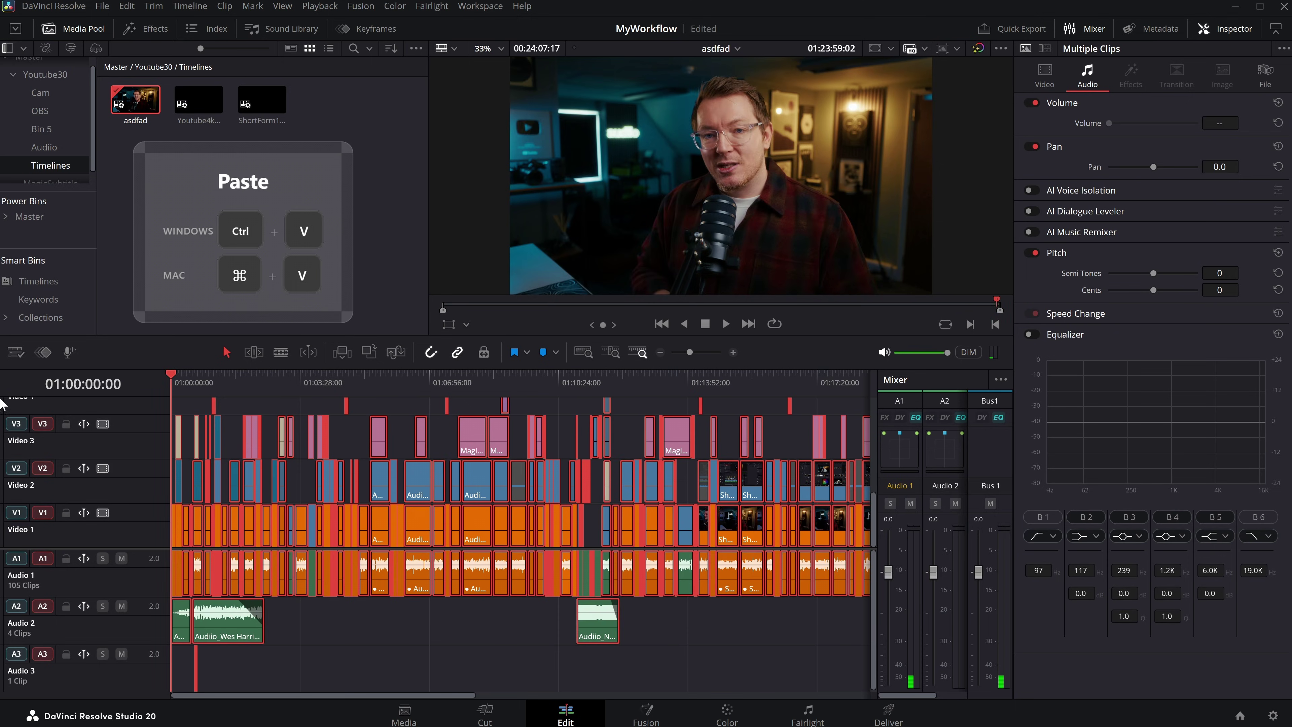
{"action": "left_click", "coordinate": [279, 406]}
{"action": "key", "text": "space"}
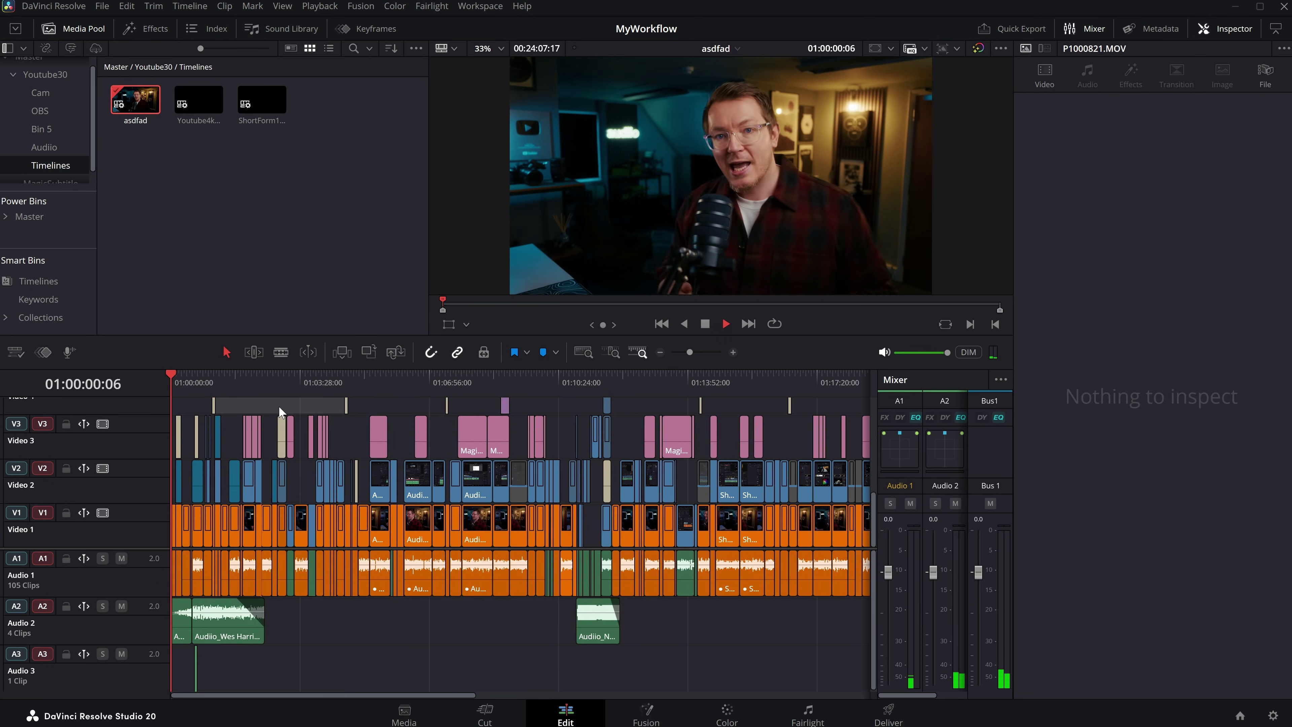
{"action": "key", "text": "space"}
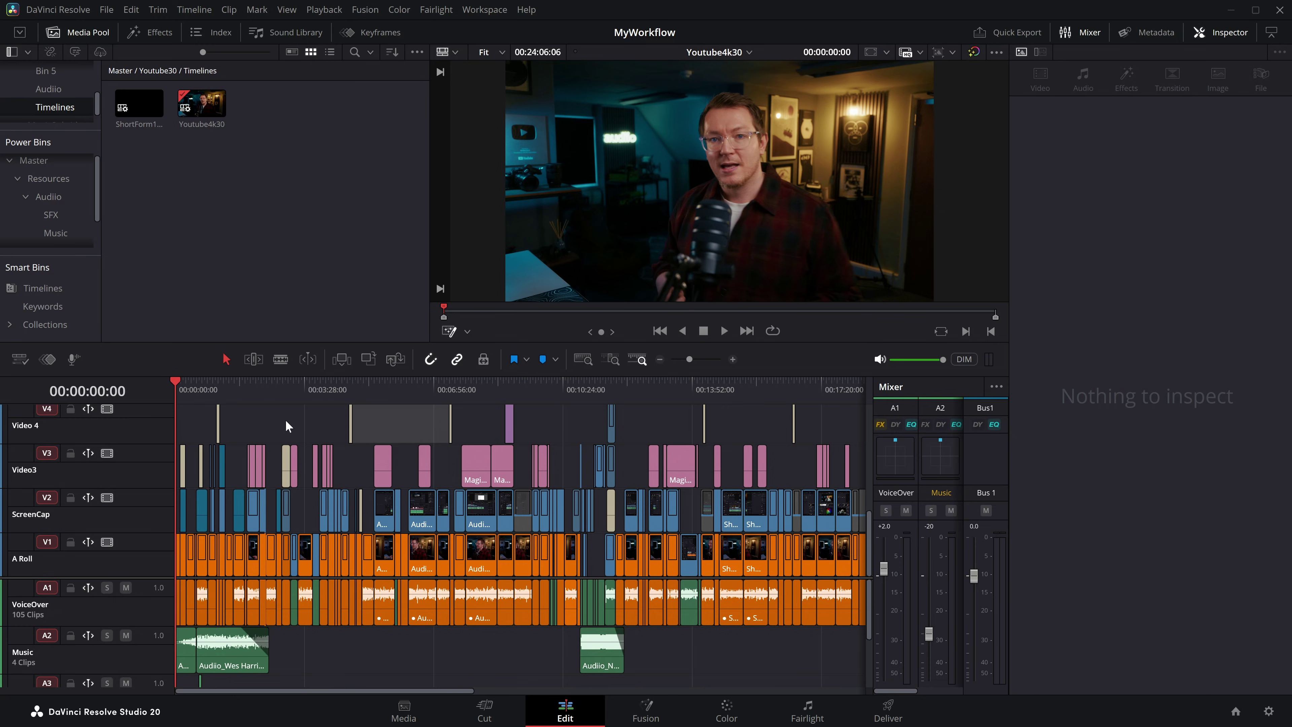
- Select all clips on the Youtube4k30 timeline and cut them
{"action": "key", "text": "ctrl+a"}
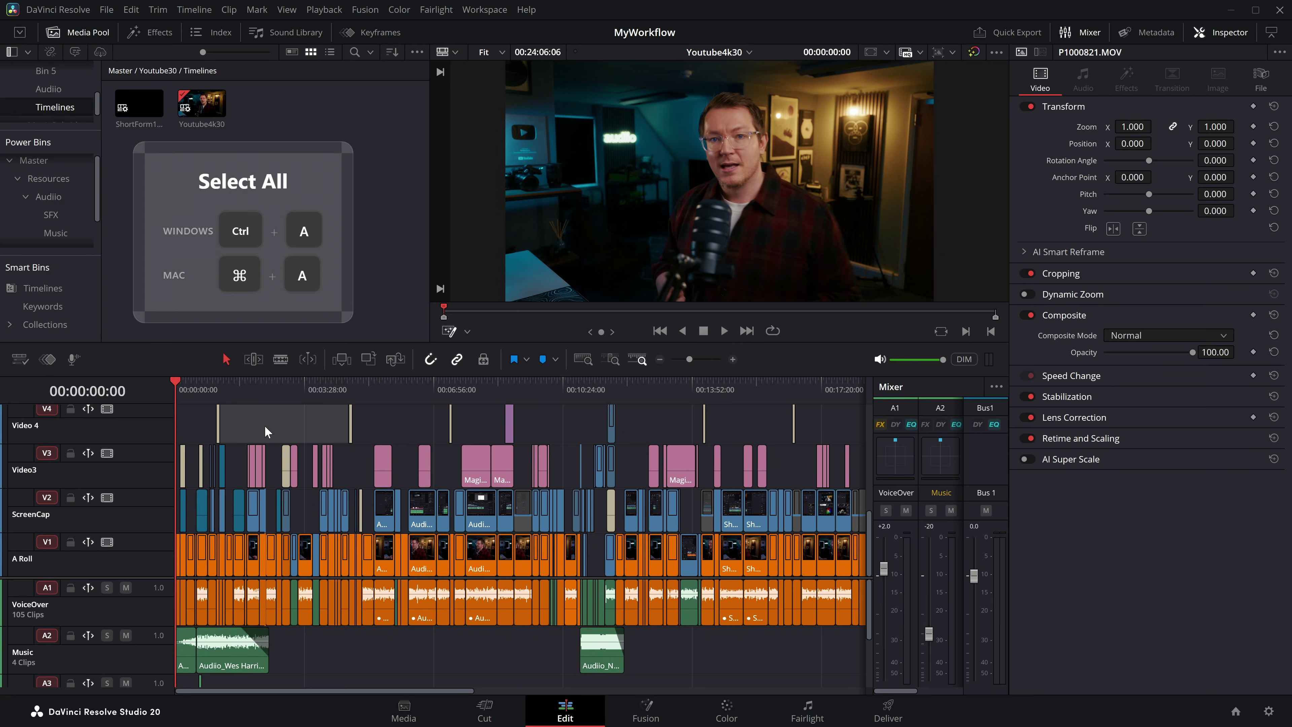
{"action": "key", "text": "ctrl+a"}
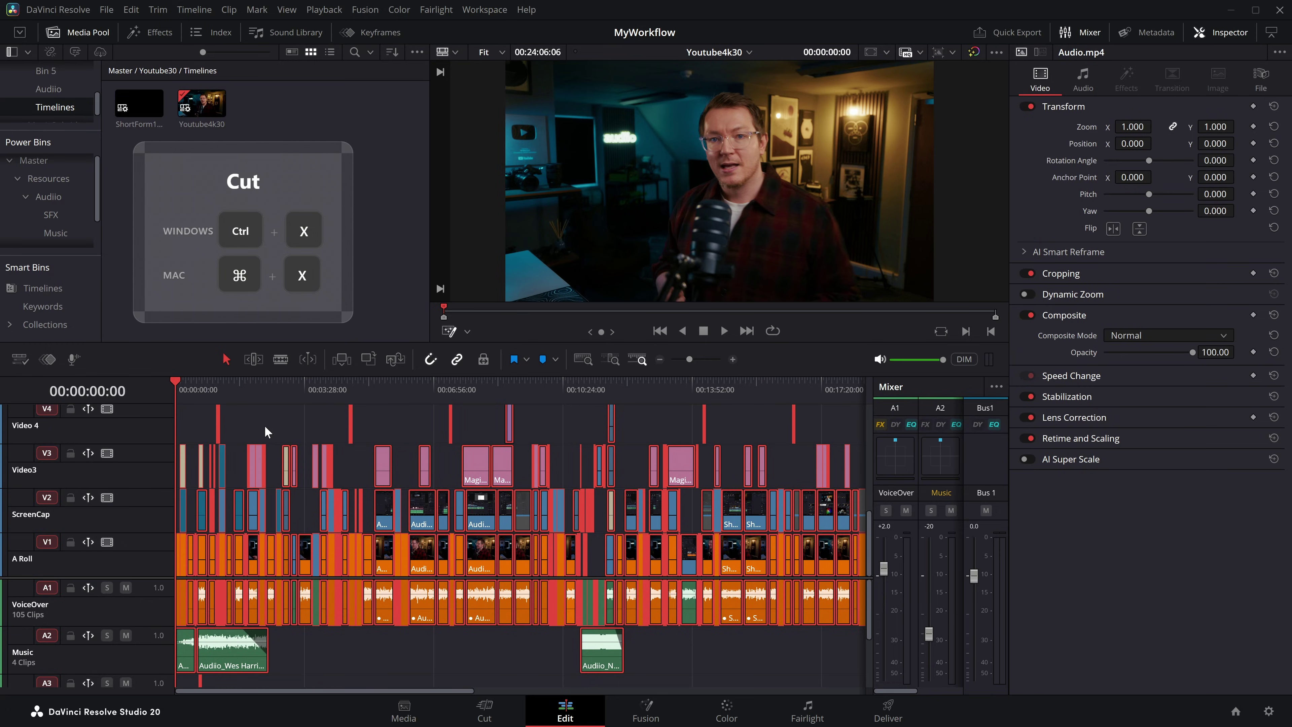
{"action": "key", "text": "ctrl+x"}
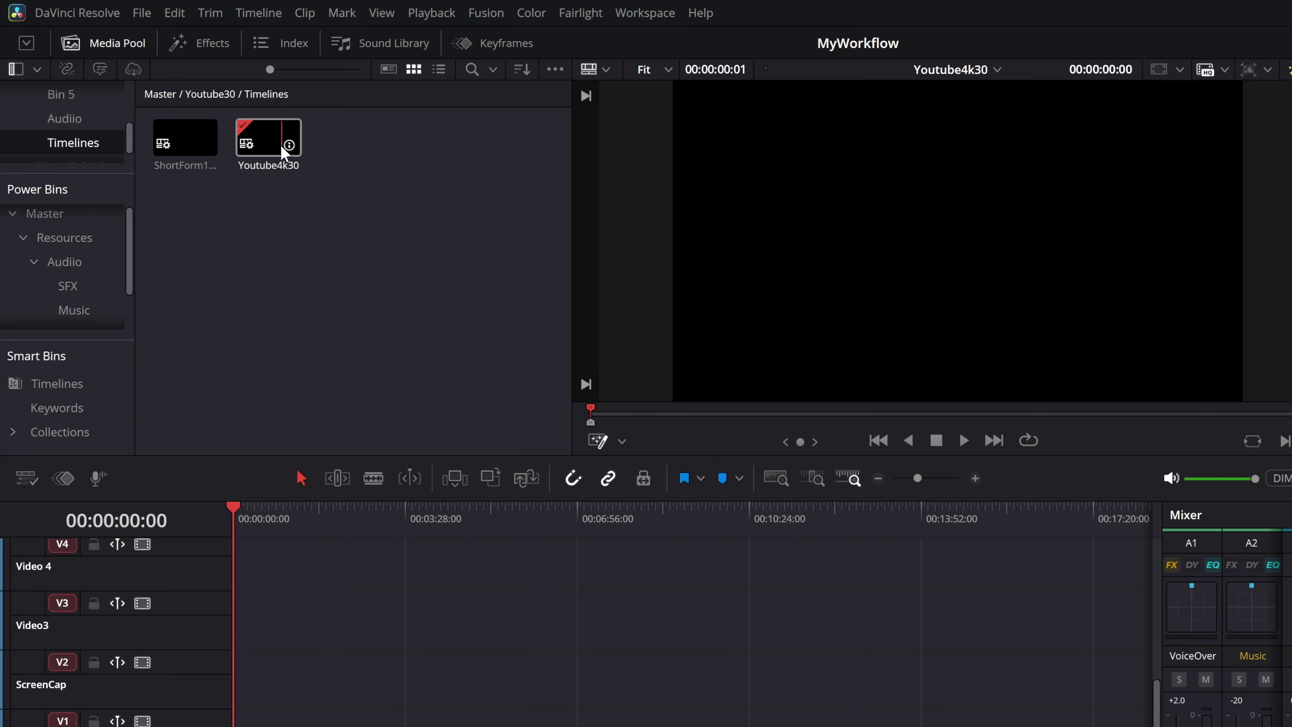
- Unlink Youtube4k30 from project settings and set its timeline frame rate to 30 fps
{"action": "left_click", "coordinate": [266, 148]}
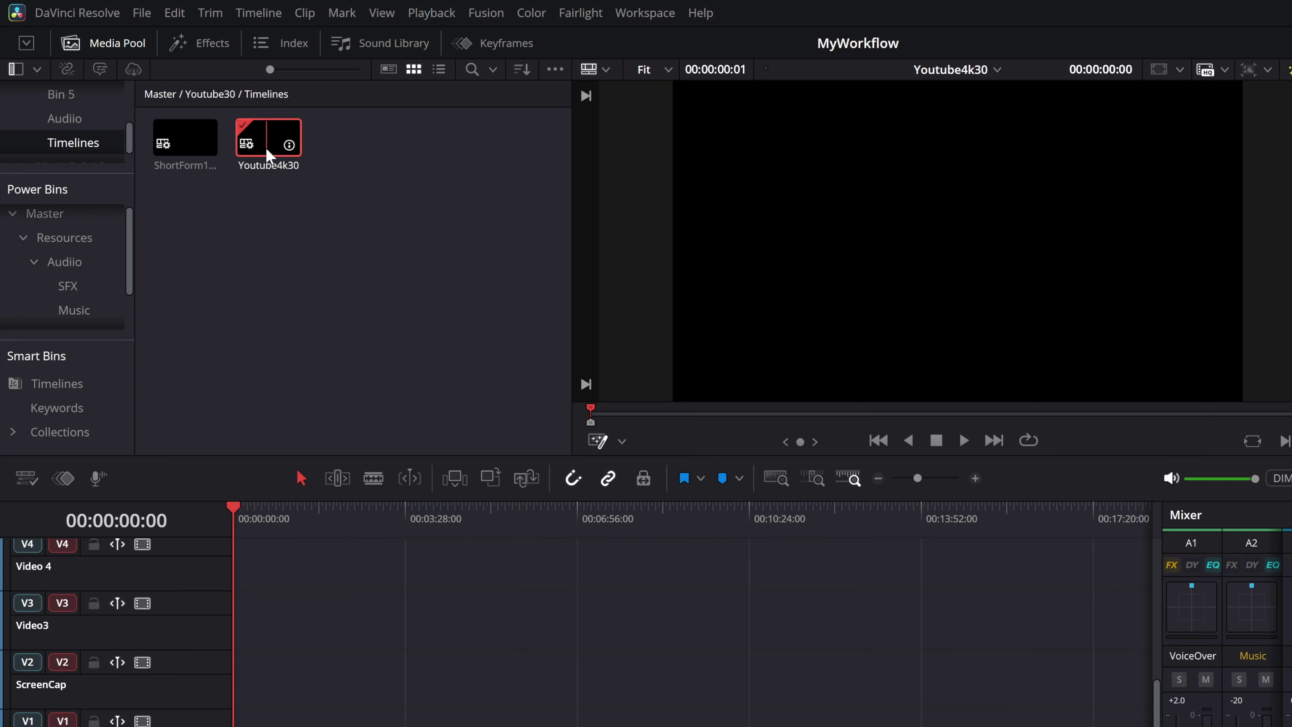
{"action": "right_click", "coordinate": [268, 136]}
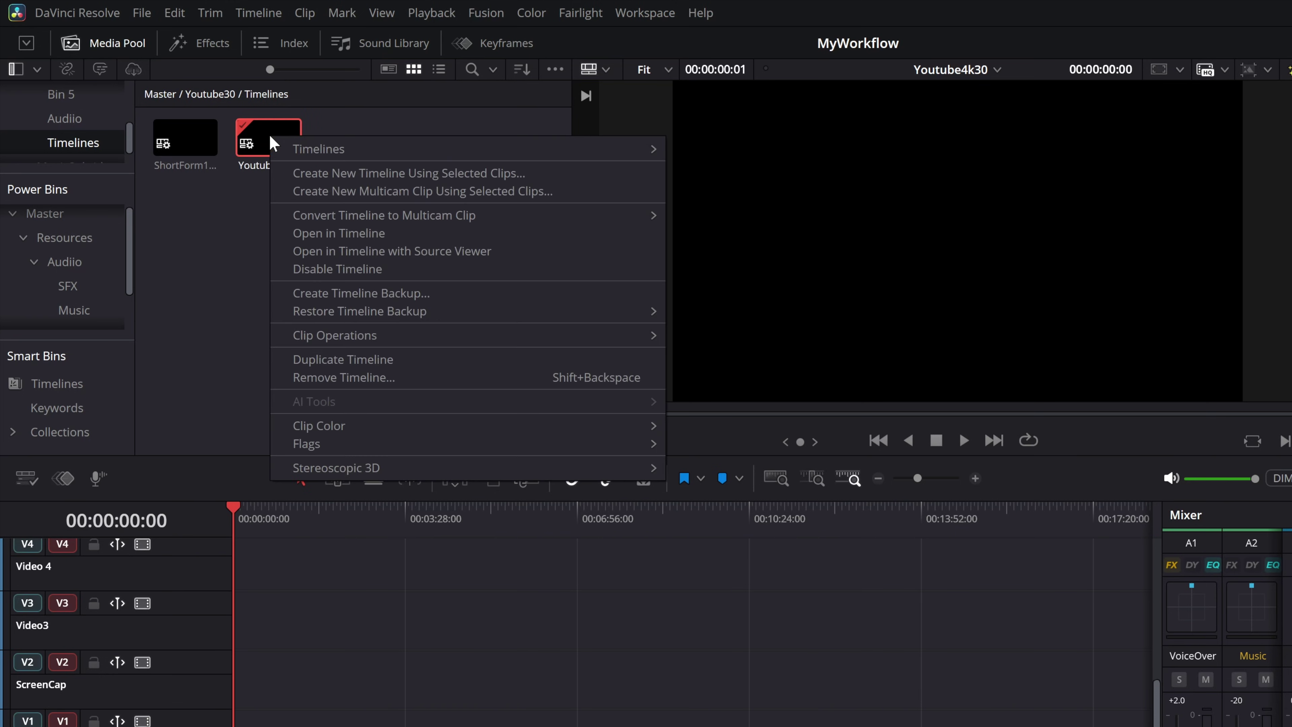
{"action": "mouse_move", "coordinate": [500, 146]}
{"action": "left_click", "coordinate": [717, 150]}
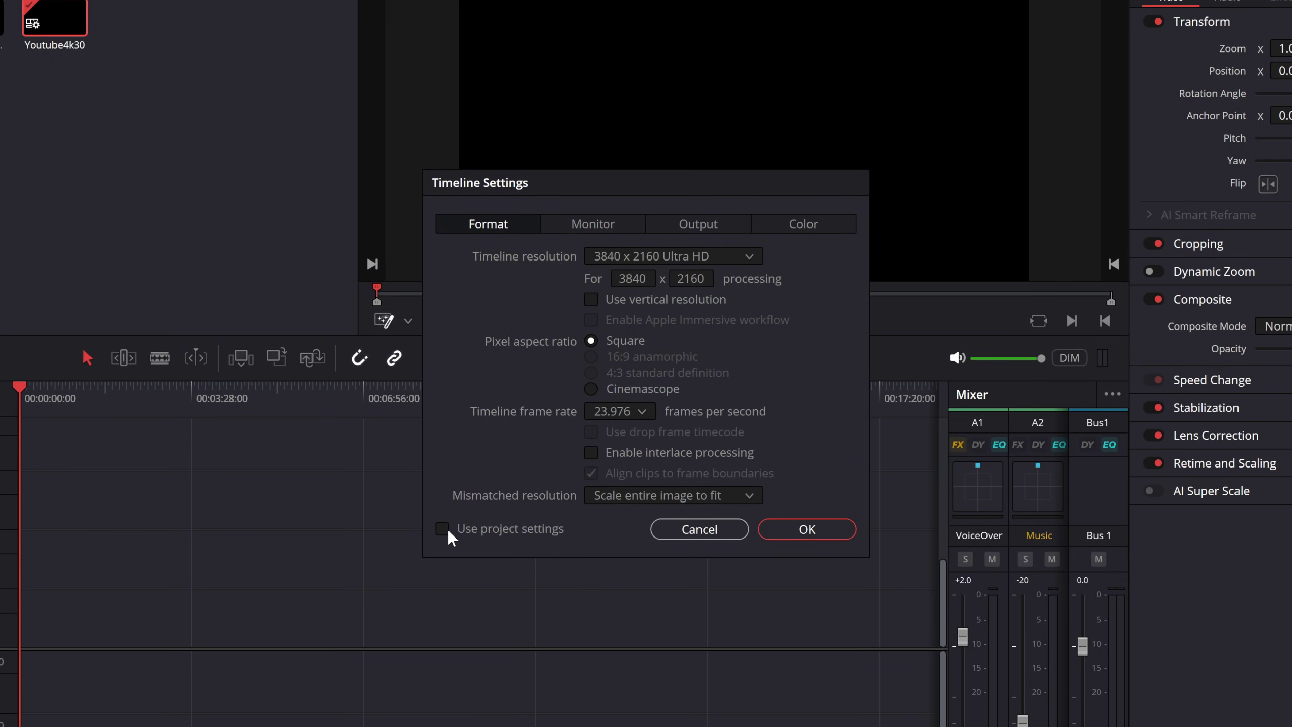
{"action": "left_click", "coordinate": [442, 529]}
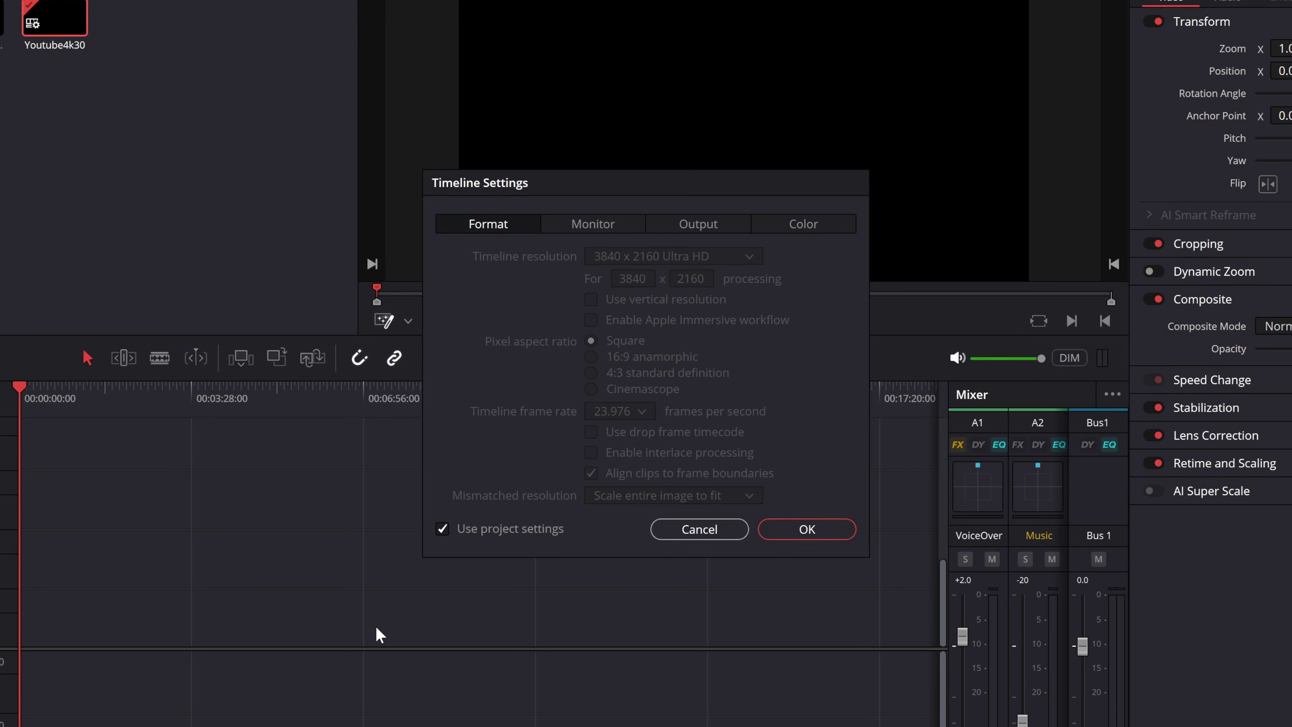
{"action": "left_click", "coordinate": [441, 530]}
{"action": "left_click", "coordinate": [620, 412]}
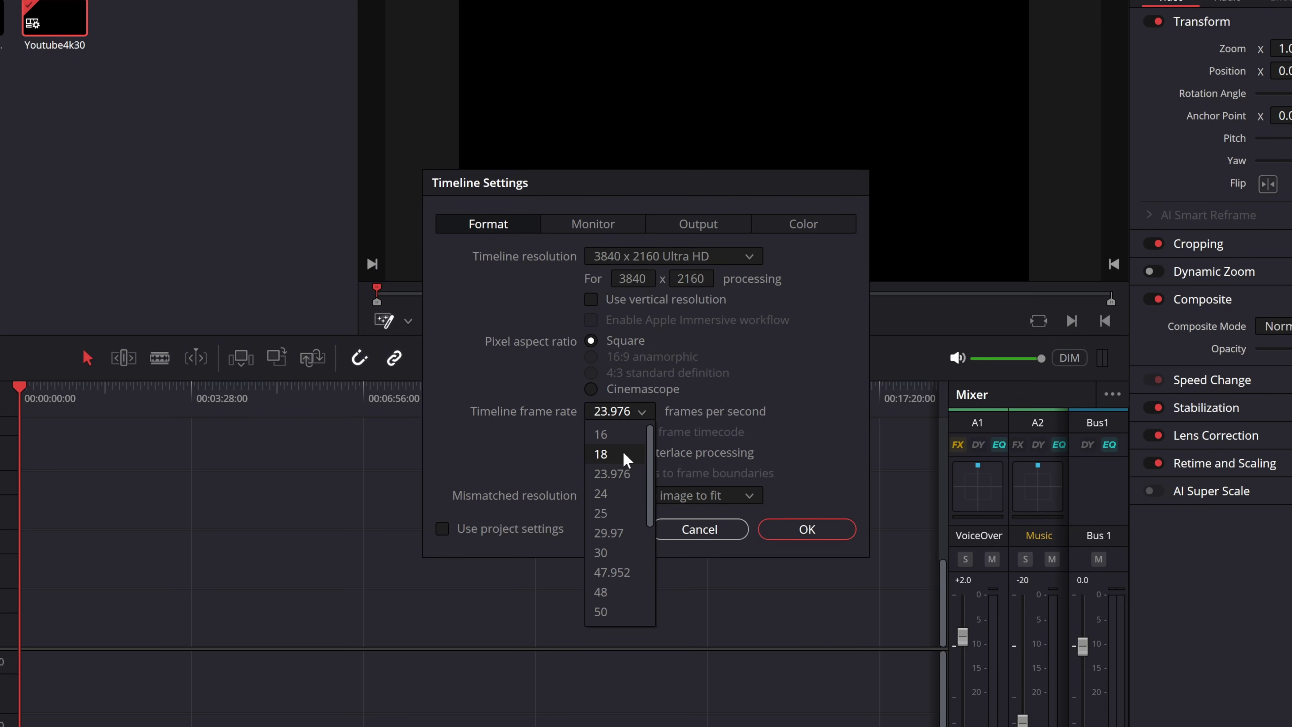
{"action": "left_click", "coordinate": [610, 552]}
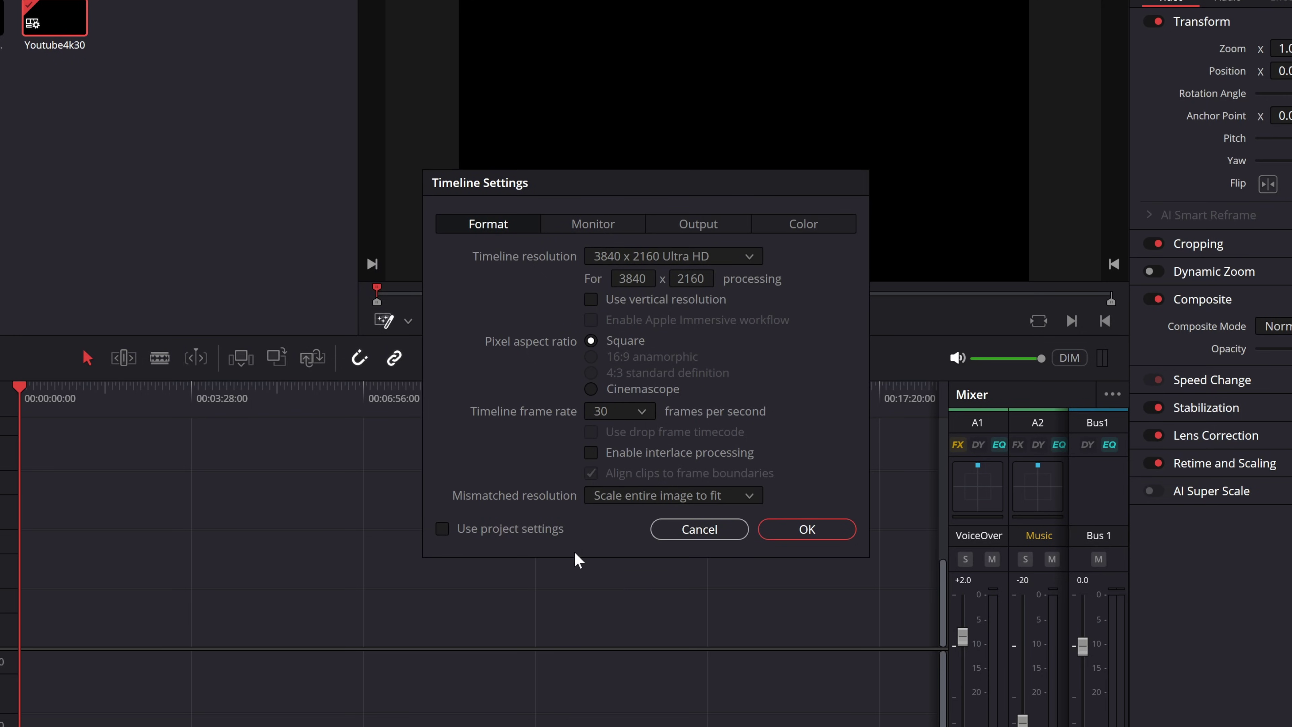
{"action": "left_click", "coordinate": [807, 529]}
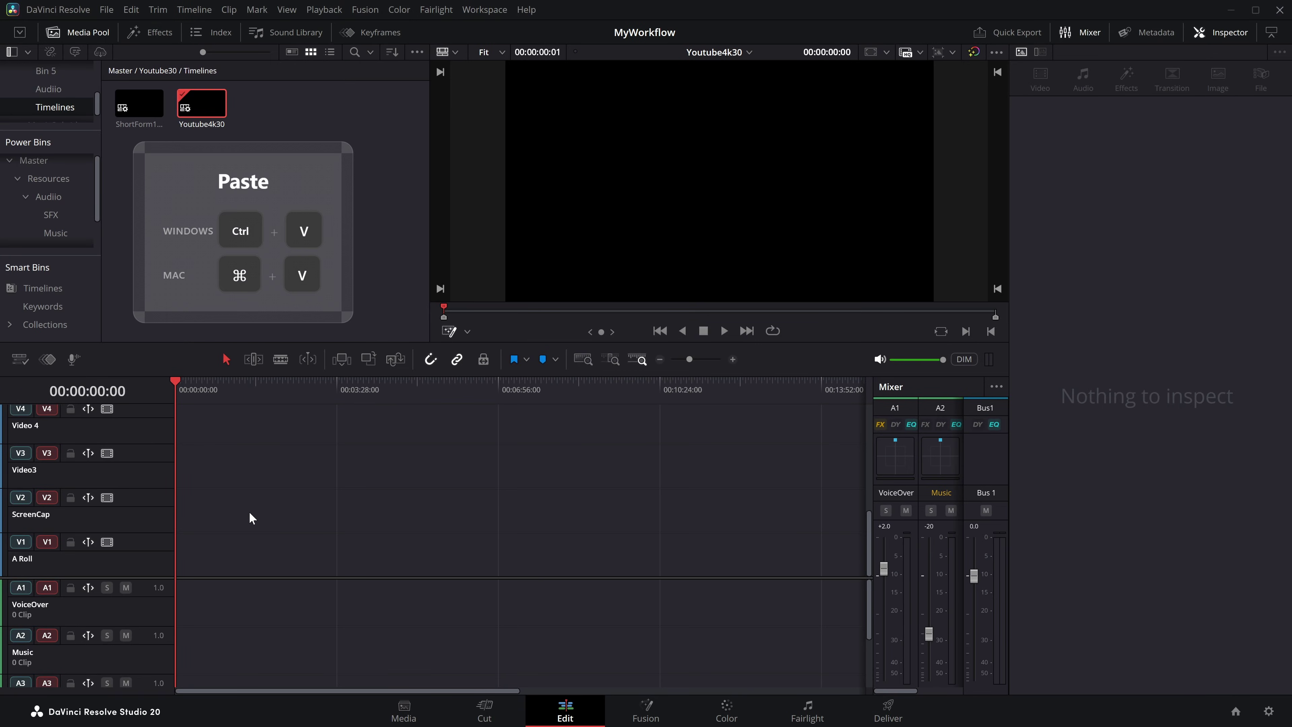
- Paste the cut clips into the 30 fps Youtube4k30 timeline
{"action": "key", "text": "ctrl+v"}
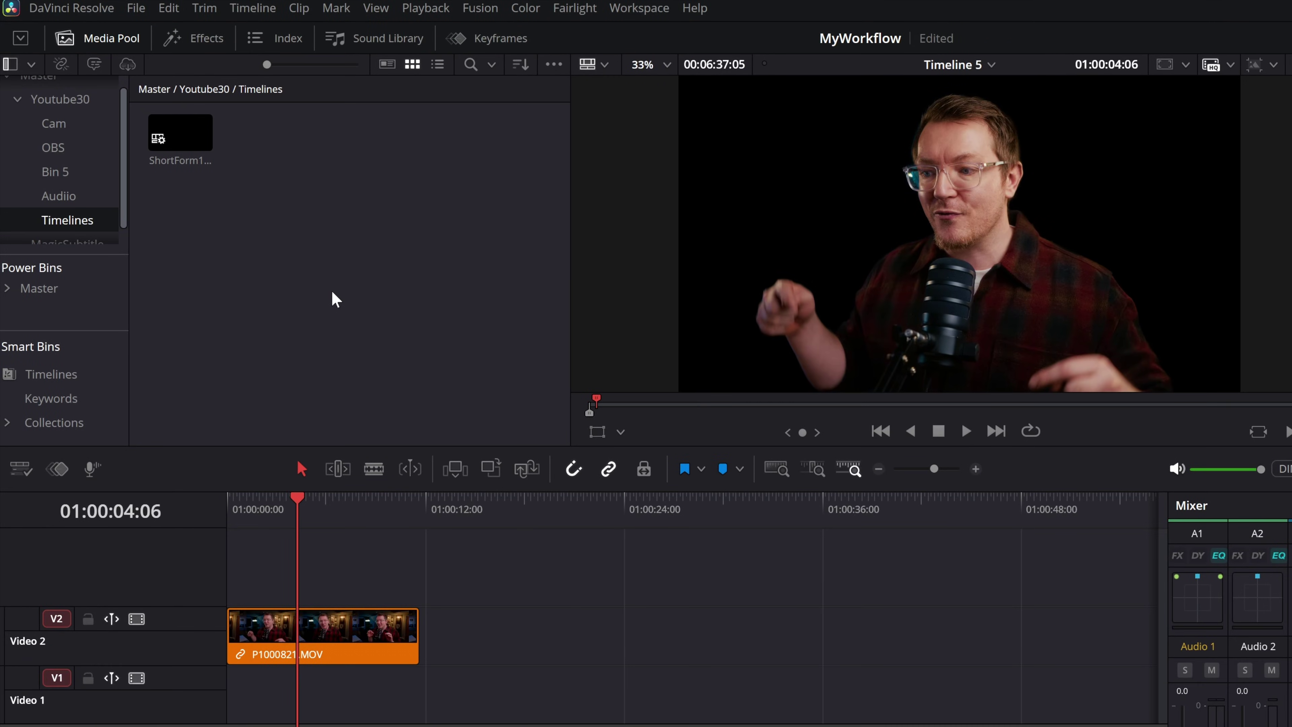
- Restore the deleted Youtube4k30 Backup Backup timeline from its 15/12/2025 16:01:50 backup
{"action": "left_click", "coordinate": [554, 66]}
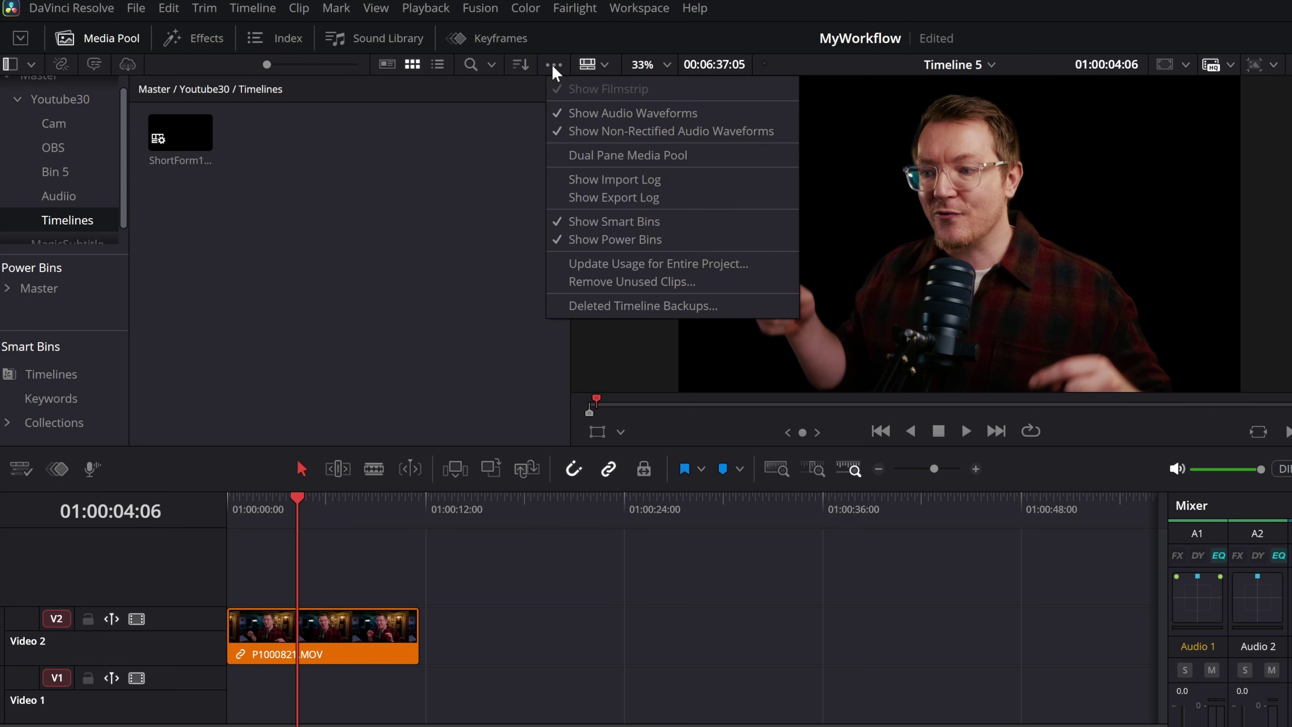
{"action": "left_click", "coordinate": [624, 306]}
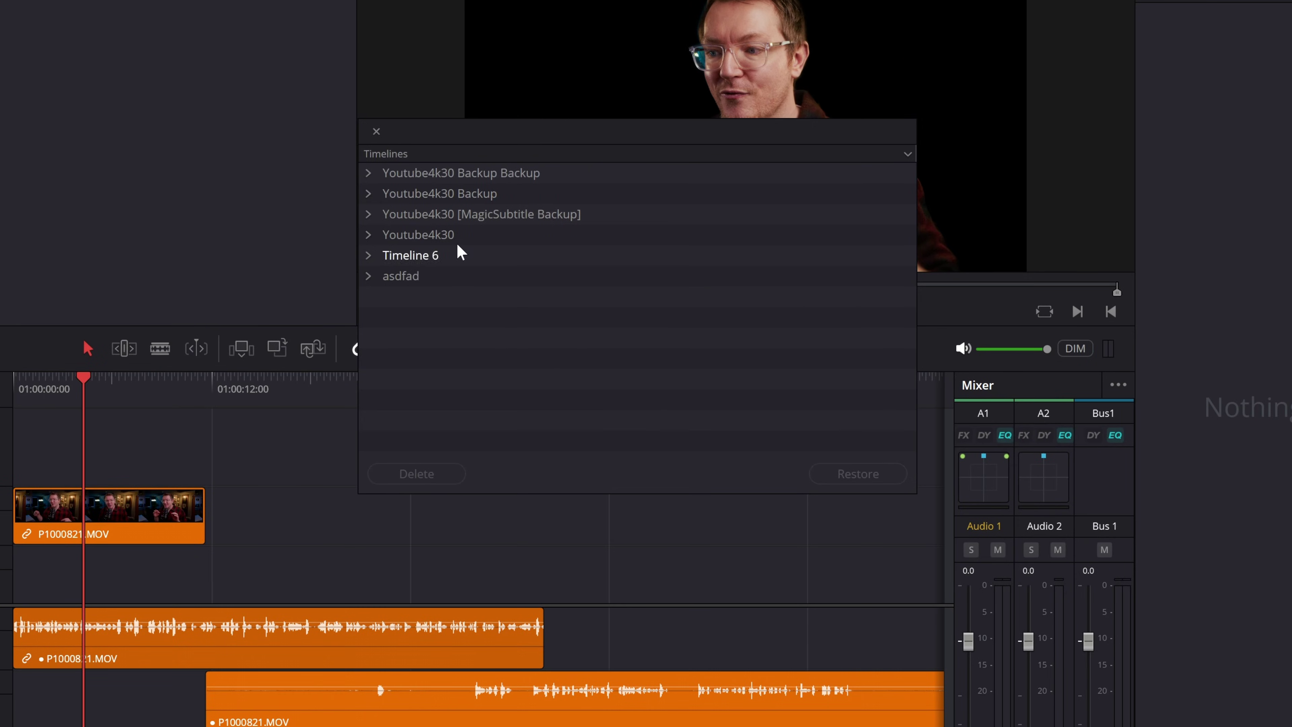
{"action": "left_click", "coordinate": [368, 173]}
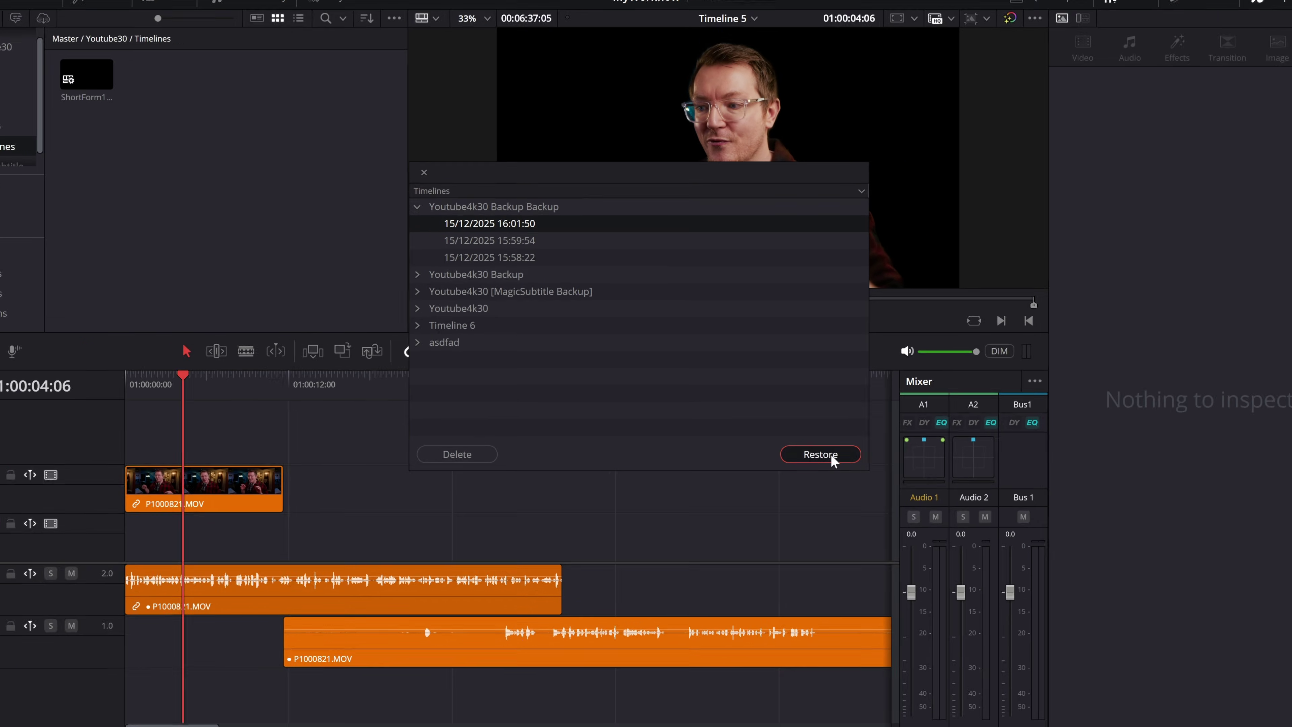
{"action": "left_click", "coordinate": [865, 476]}
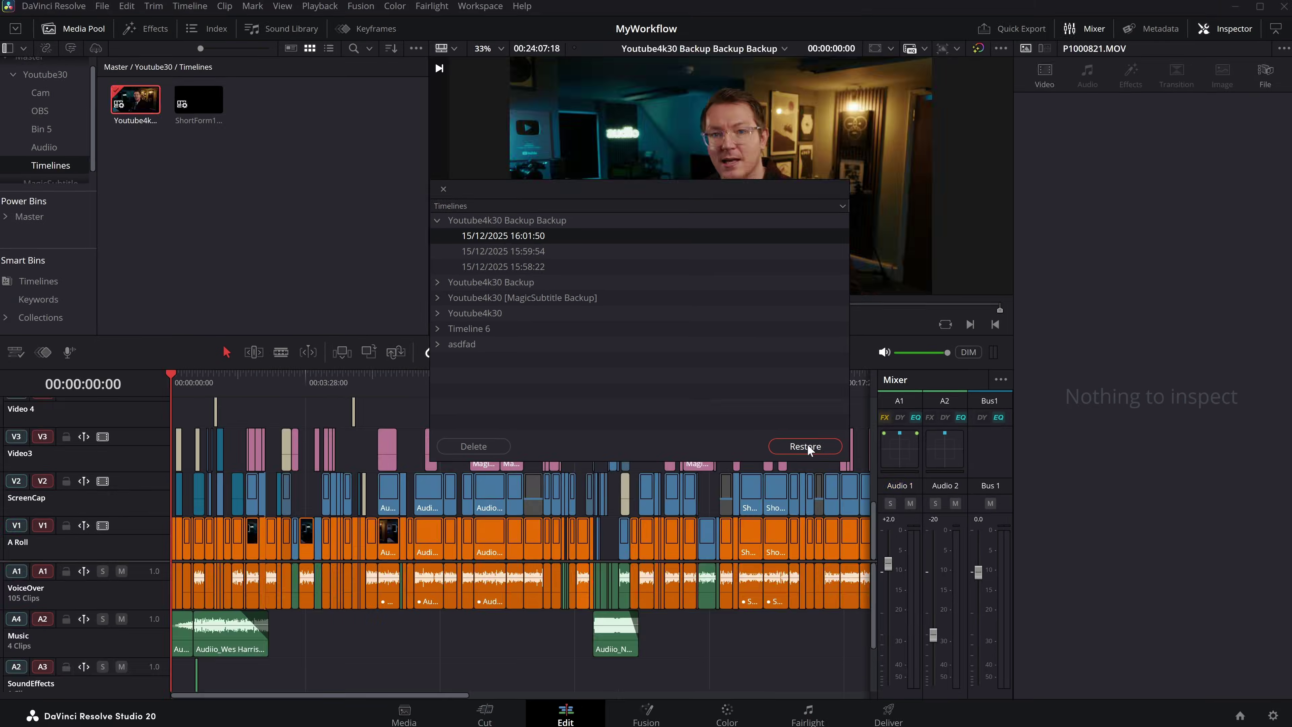